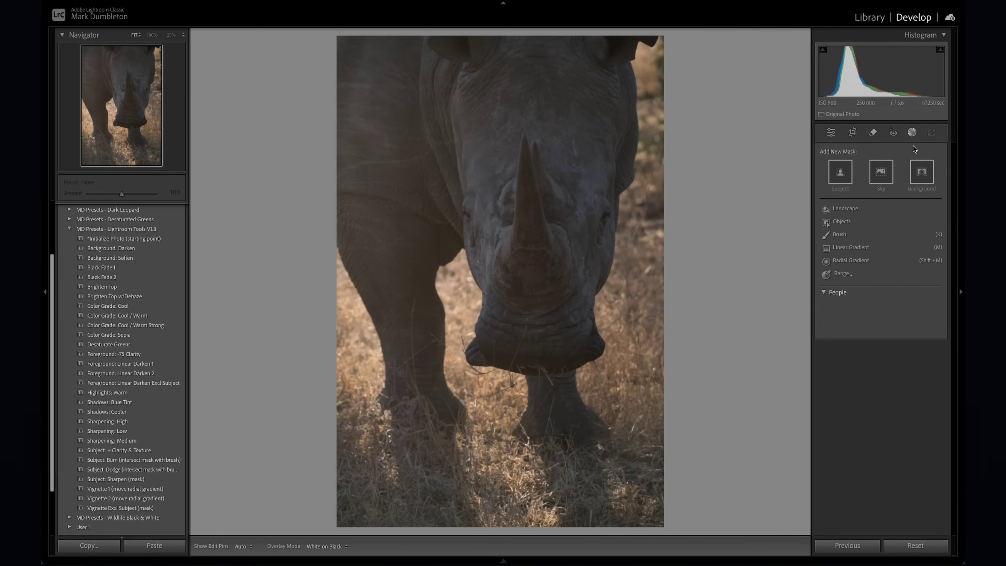
- Add a large radial gradient mask centred beyond the photo's upper-left corner and show it as a Color Overlay
click(850, 260)
click(182, 35)
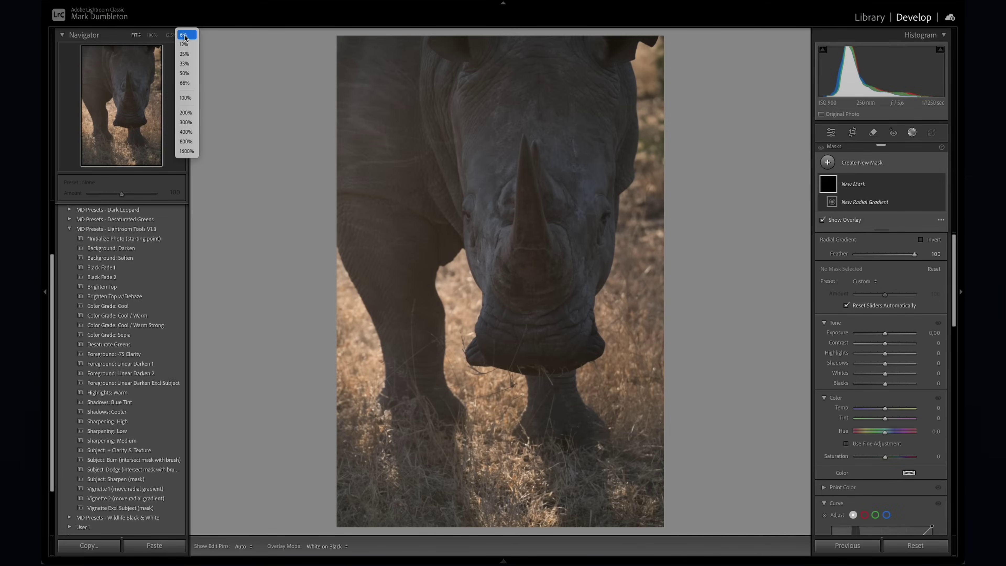
click(184, 35)
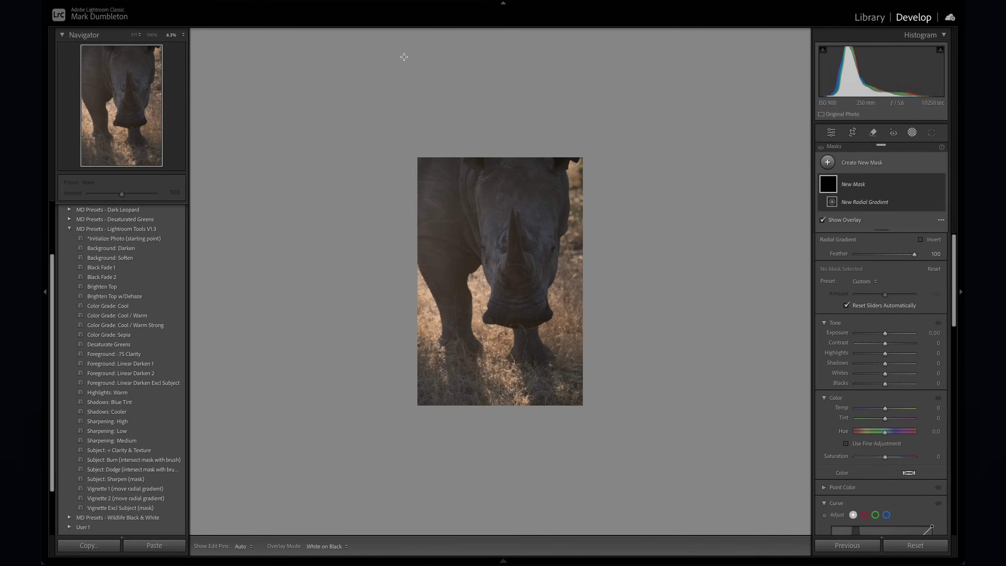
drag(405, 58, 605, 285)
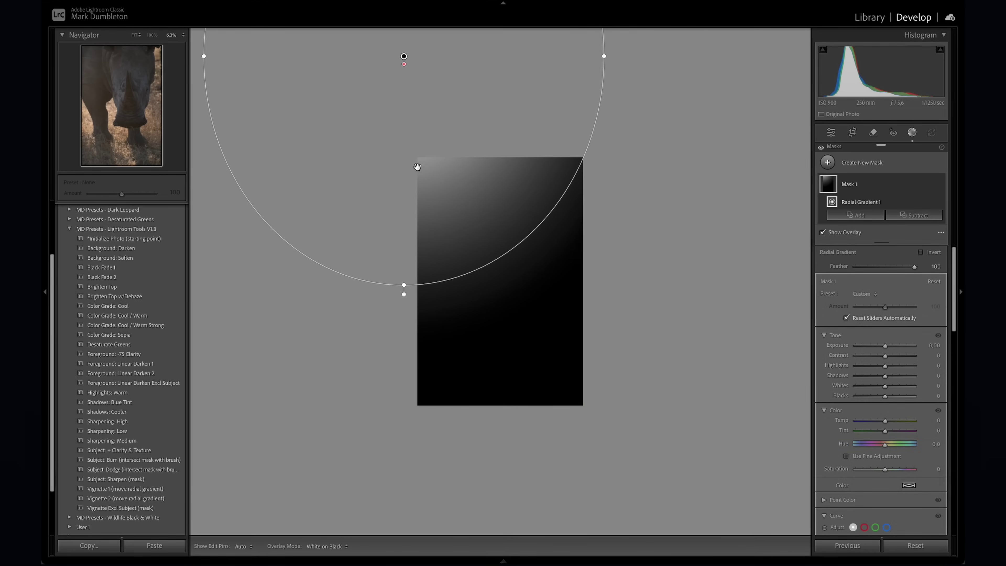
click(942, 233)
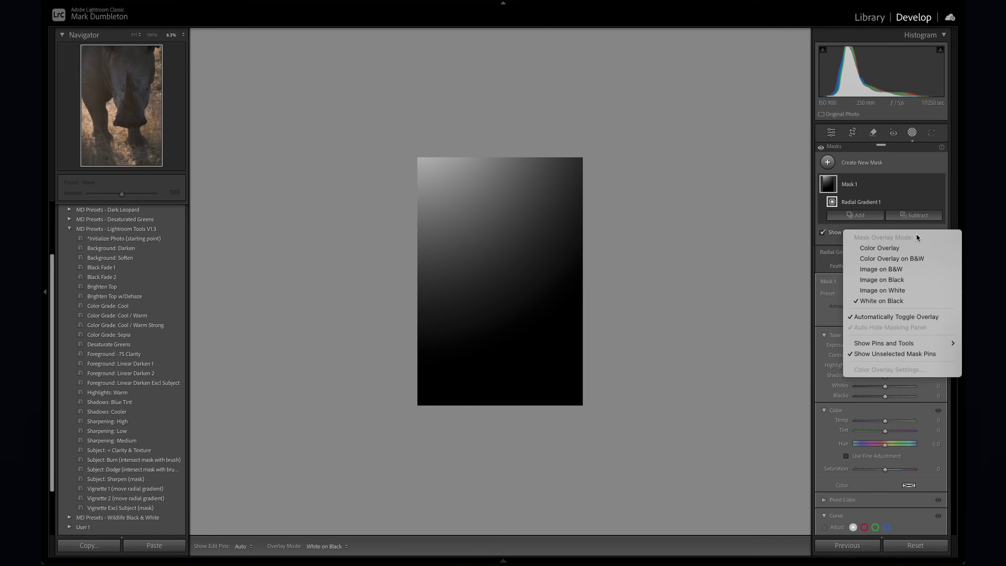
click(826, 248)
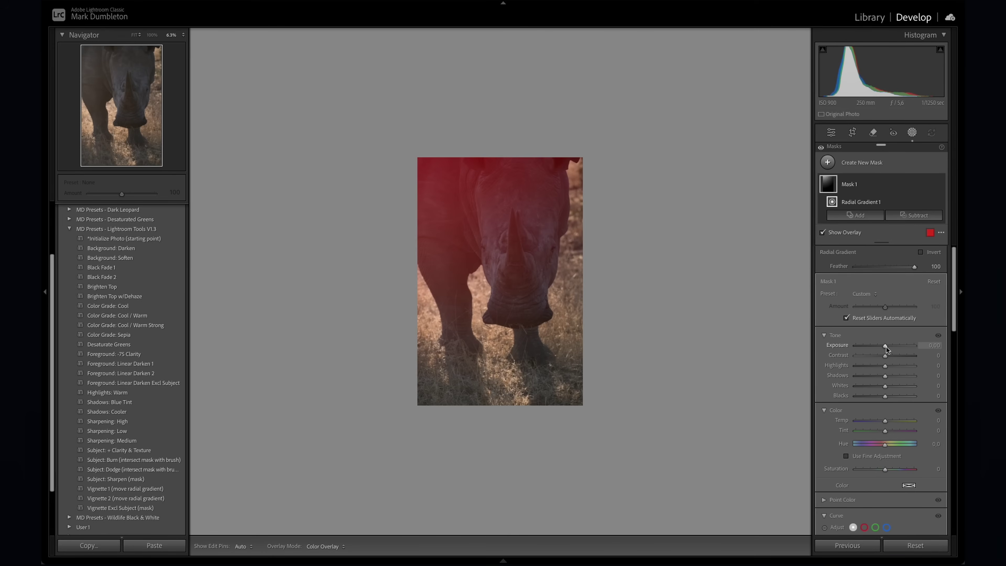
- Brighten and warm the radial mask with Exposure 2.96 and a raised Temp, and set Dehaze to −32
drag(886, 349, 906, 346)
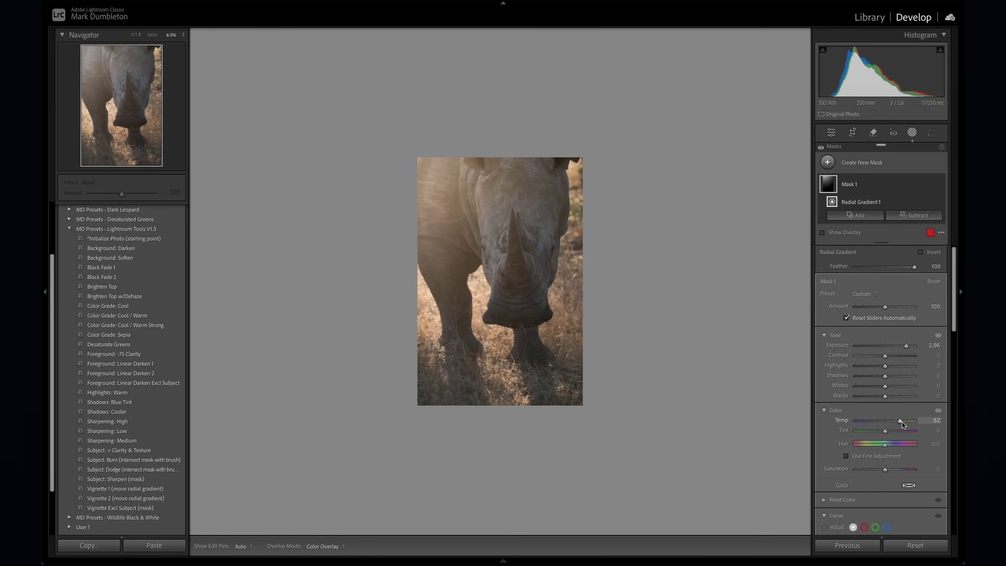
scroll(906, 481, down, 8)
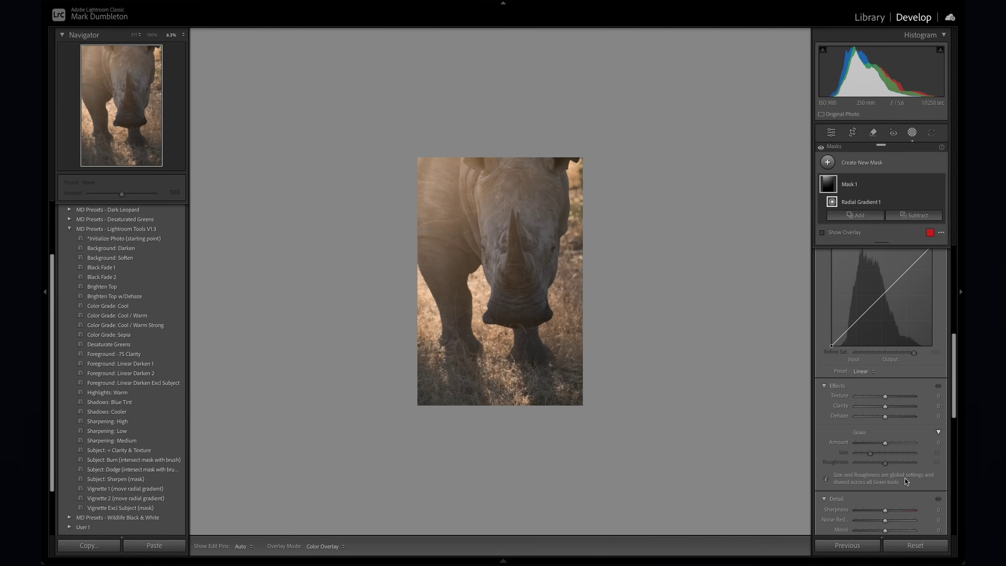
drag(881, 416, 875, 417)
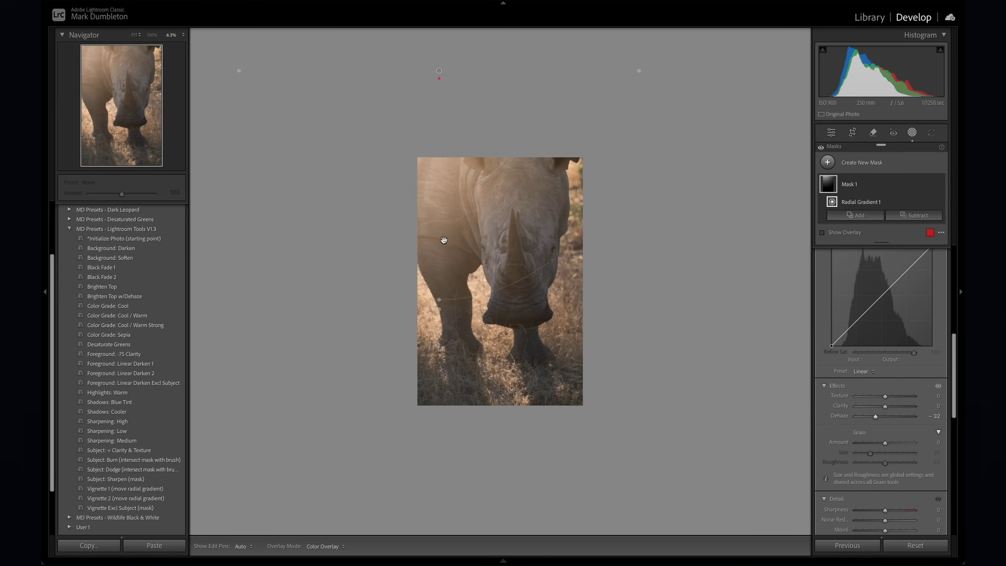
- Enlarge the radial gradient and reposition it so the light falls across the rhino from beyond the upper-left corner
drag(476, 206, 469, 236)
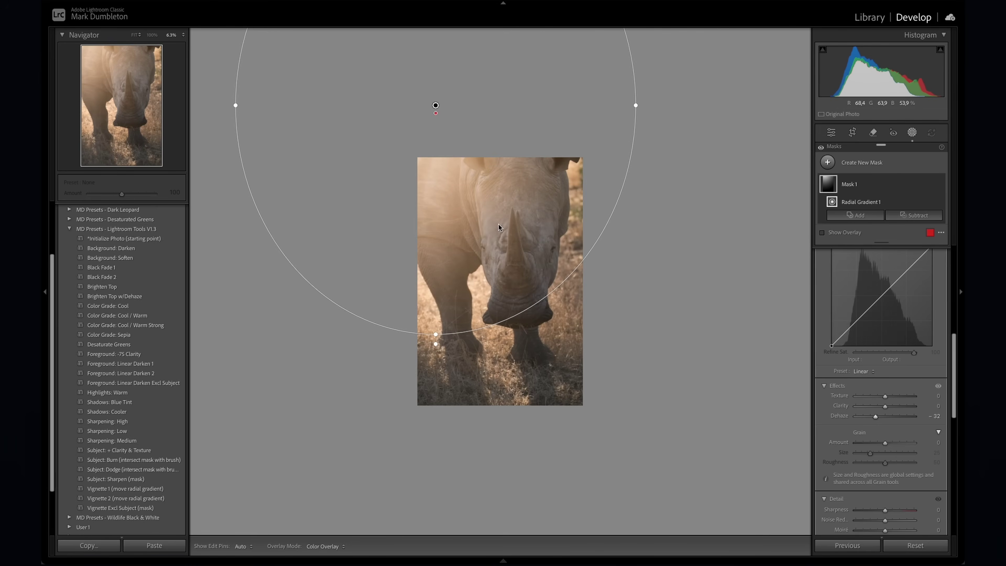
drag(436, 334, 436, 441)
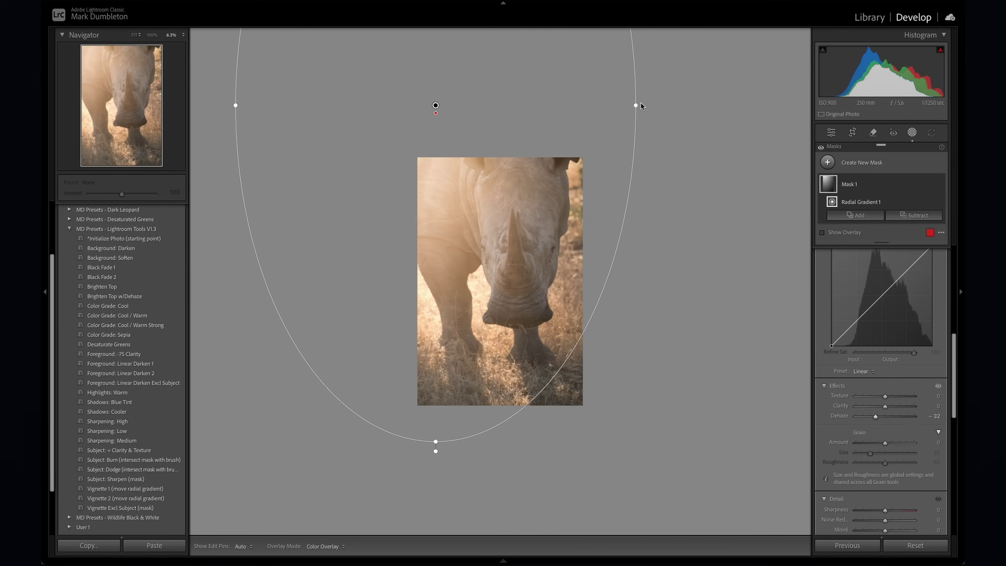
drag(644, 104, 711, 105)
drag(513, 195, 495, 105)
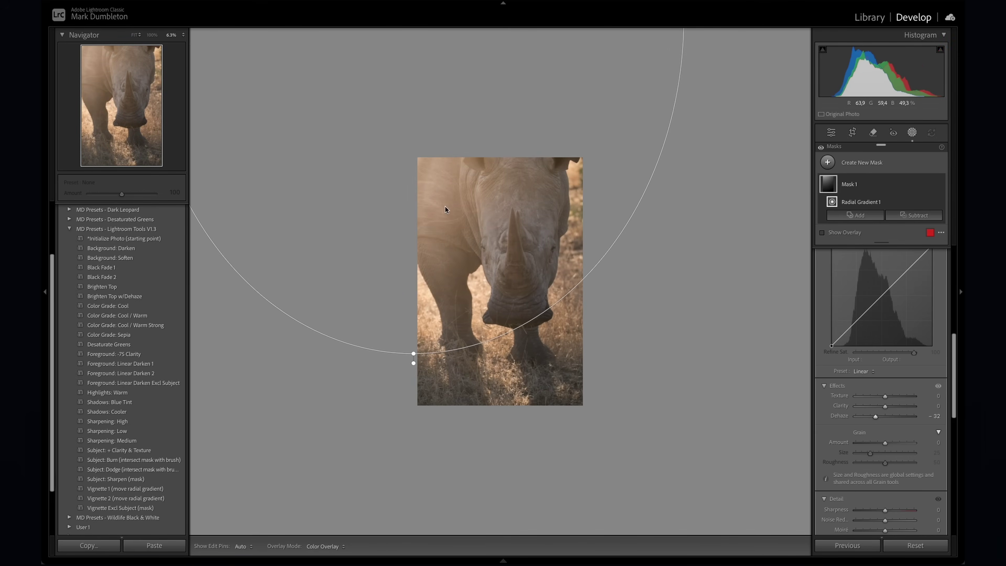
mouse_move(456, 195)
mouse_down()
mouse_move(451, 216)
mouse_move(444, 205)
mouse_up()
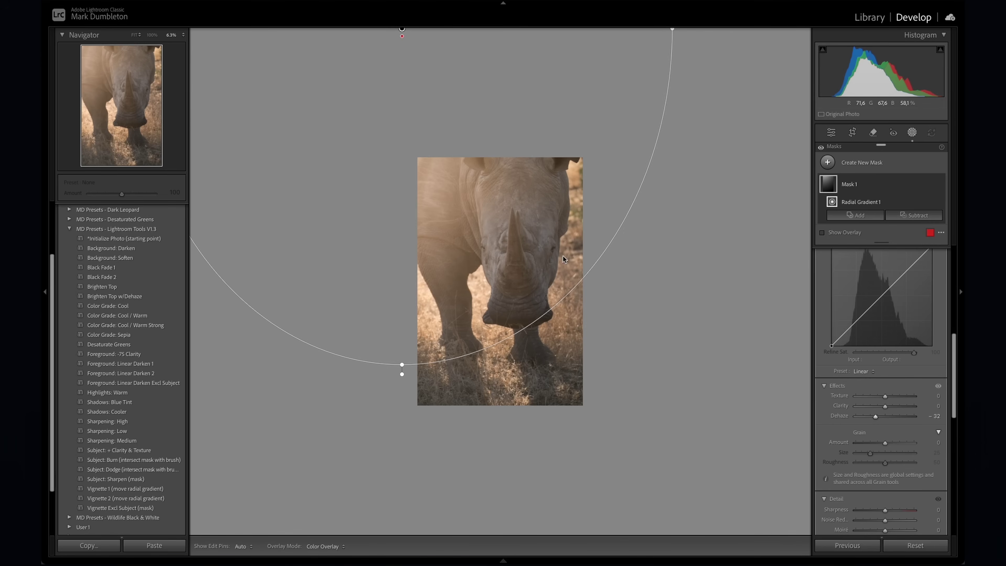
- Reset the light mask's Tint, set its Temp to about 66, and shift the gradient slightly up and to the left
scroll(883, 313, up, 8)
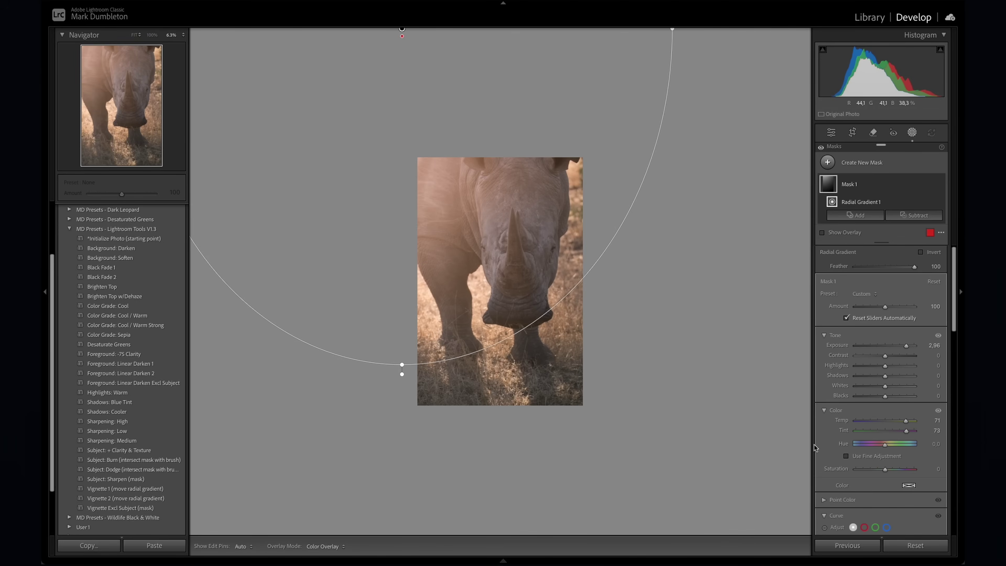
double_click(906, 431)
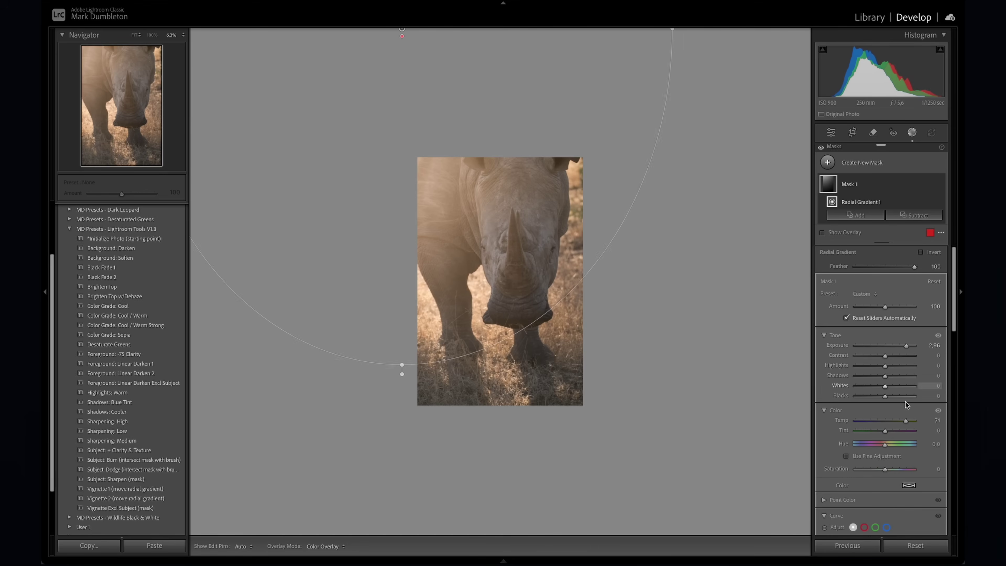
click(897, 423)
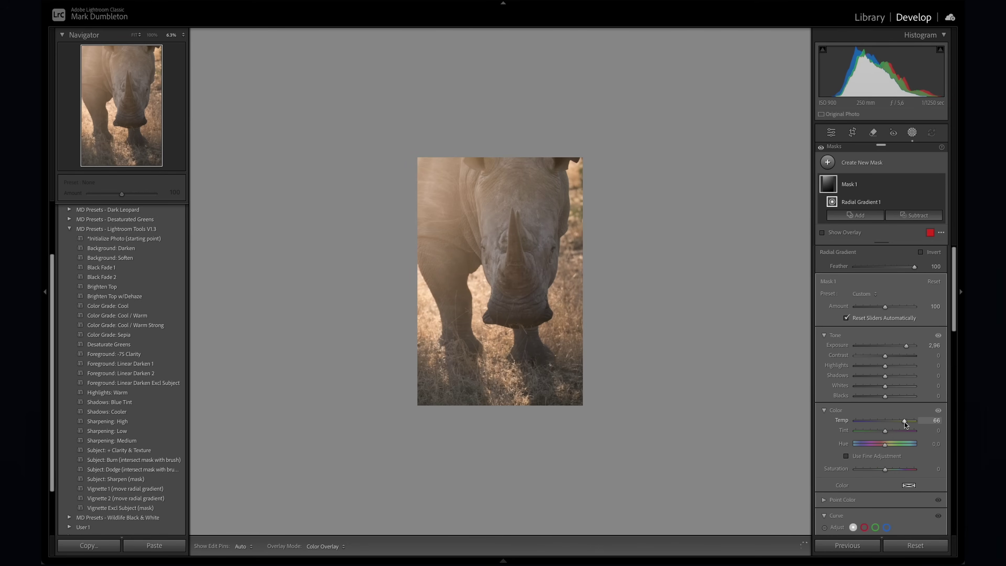
drag(501, 234, 485, 220)
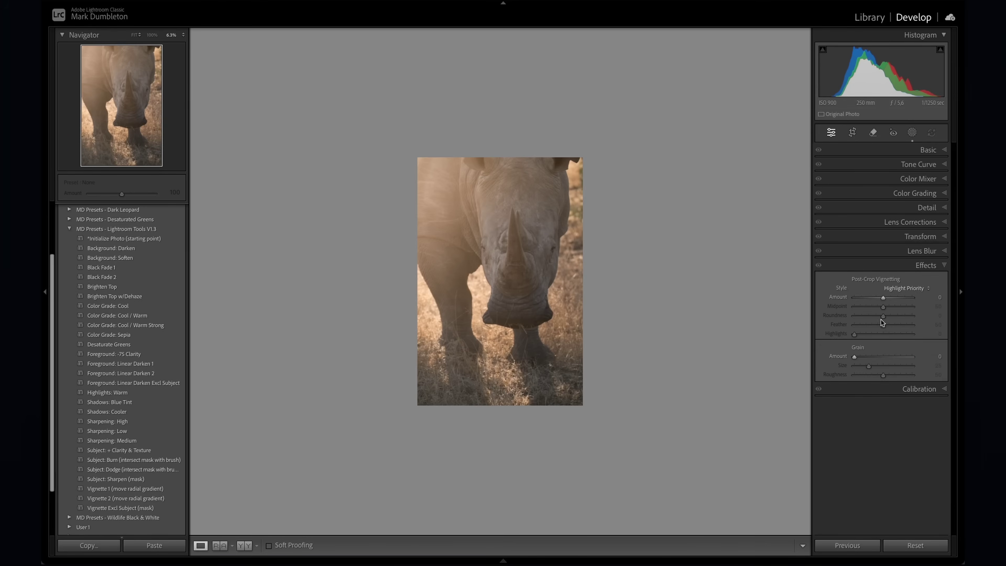
- Try a post-crop vignette with Amount about −71 and Midpoint 14, and reset its Amount
drag(884, 298, 857, 308)
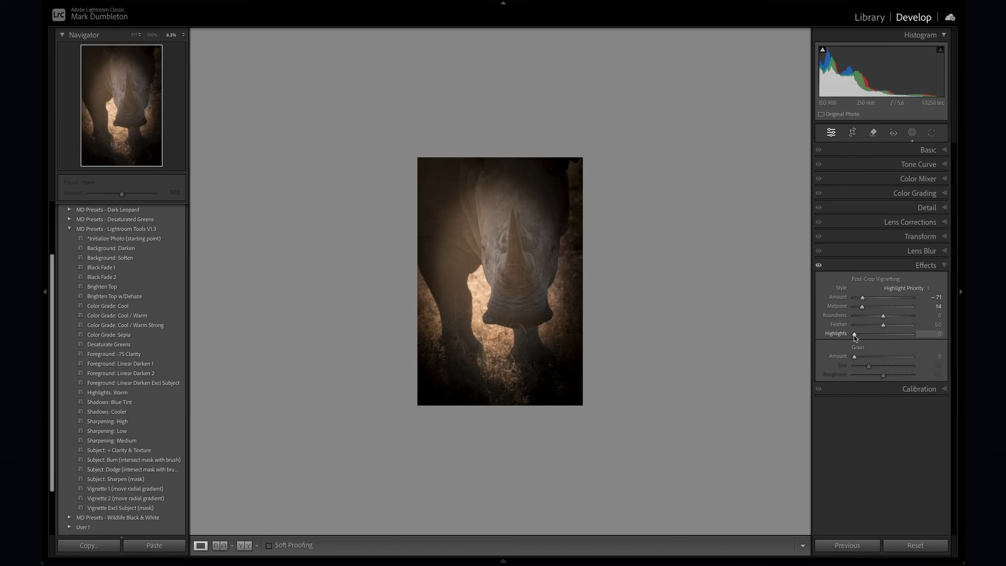
double_click(863, 300)
- Try darkening the photo's edges with an inverted radial gradient mask around the rhino's head at Exposure −1.68, and delete that mask
click(911, 132)
click(827, 166)
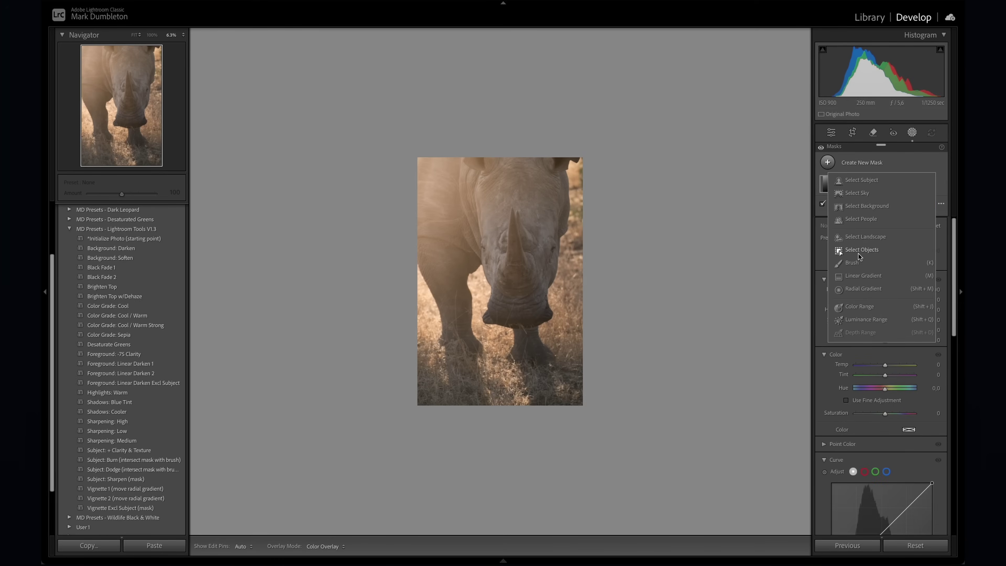
click(851, 289)
drag(513, 269, 615, 382)
click(921, 274)
drag(501, 266, 496, 284)
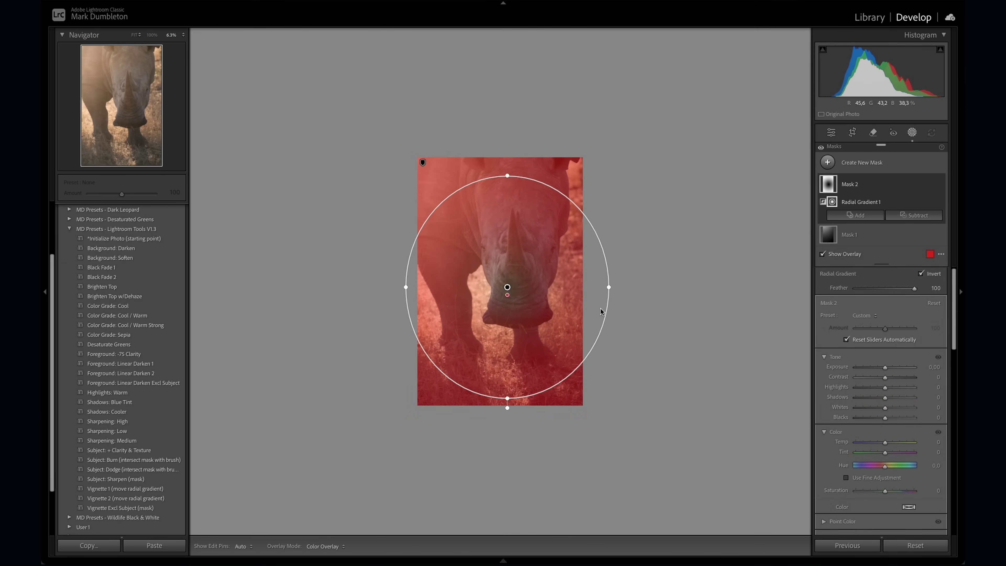
drag(885, 366, 872, 367)
drag(522, 287, 552, 234)
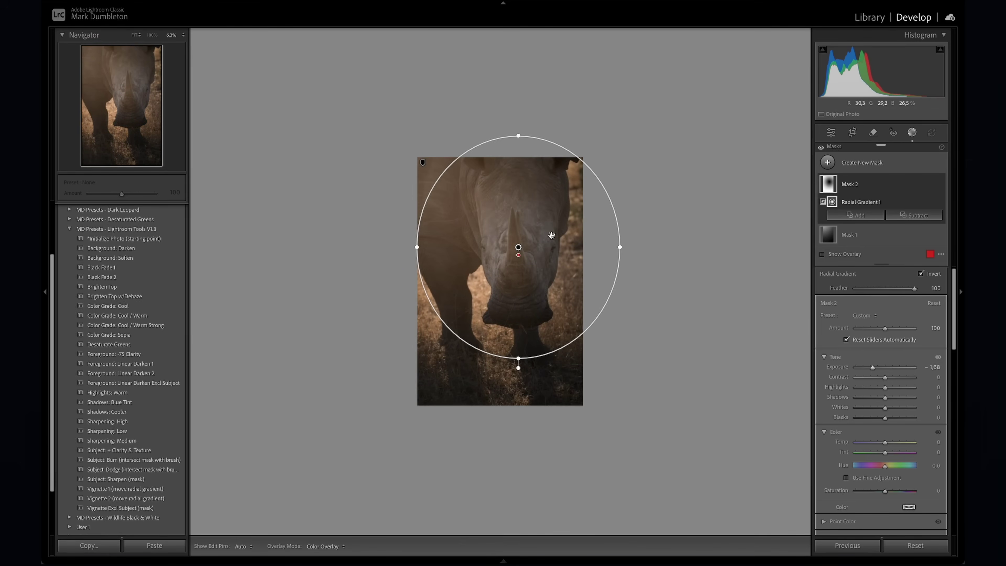
click(833, 187)
key(Delete)
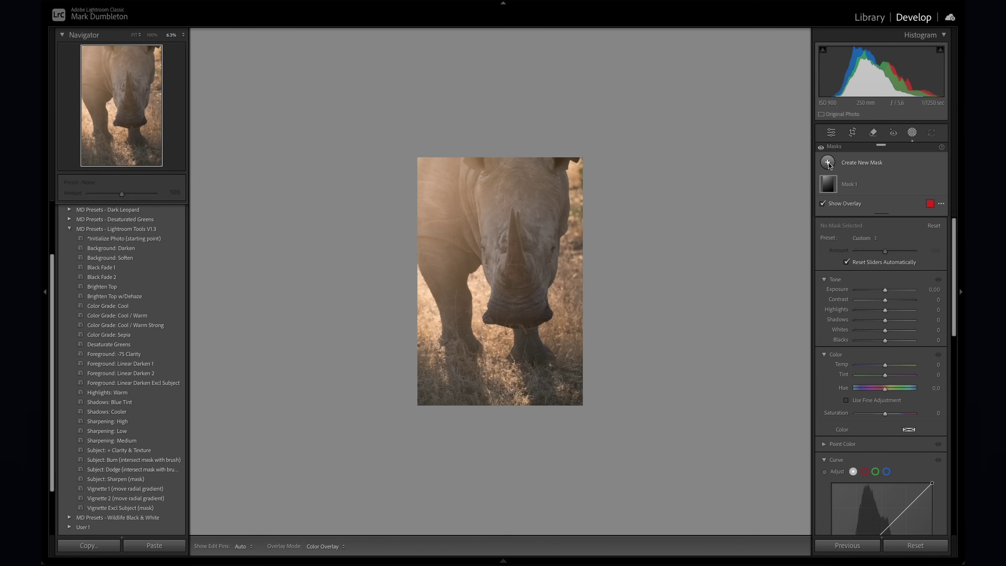
- Darken the foreground with a slightly tilted linear gradient mask rising from the photo's bottom edge, at Exposure −1.25
click(828, 163)
click(864, 277)
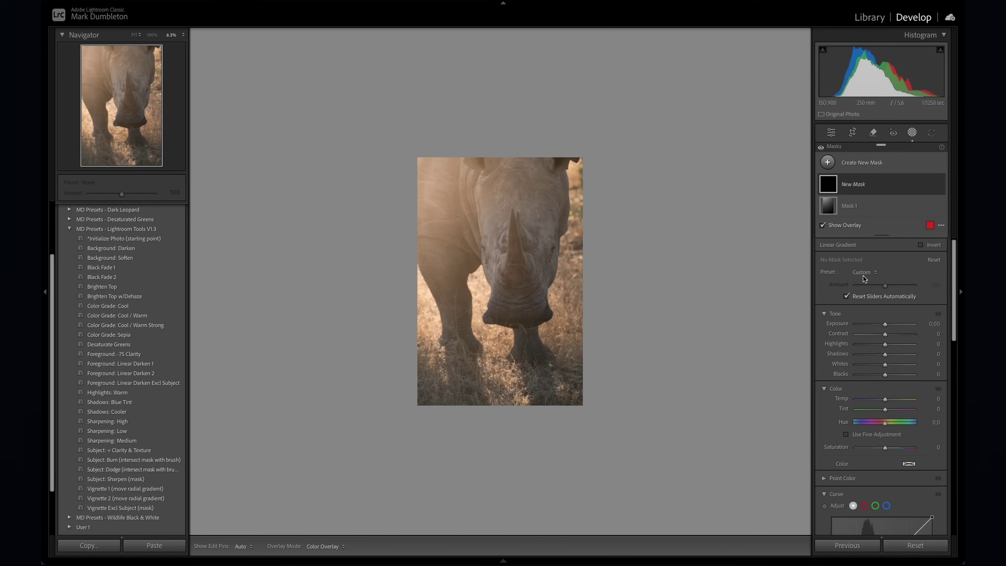
drag(523, 435, 513, 263)
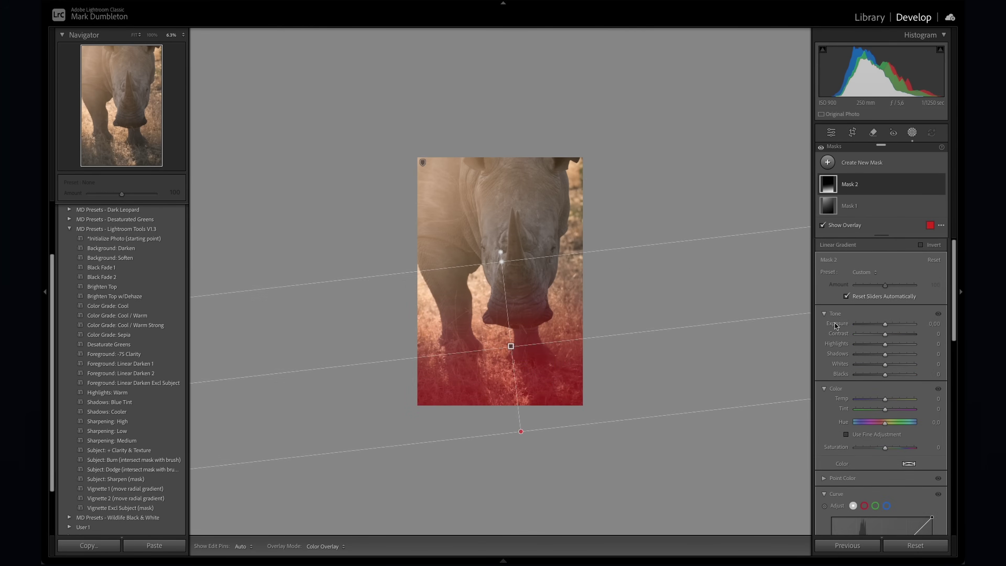
drag(885, 329, 875, 325)
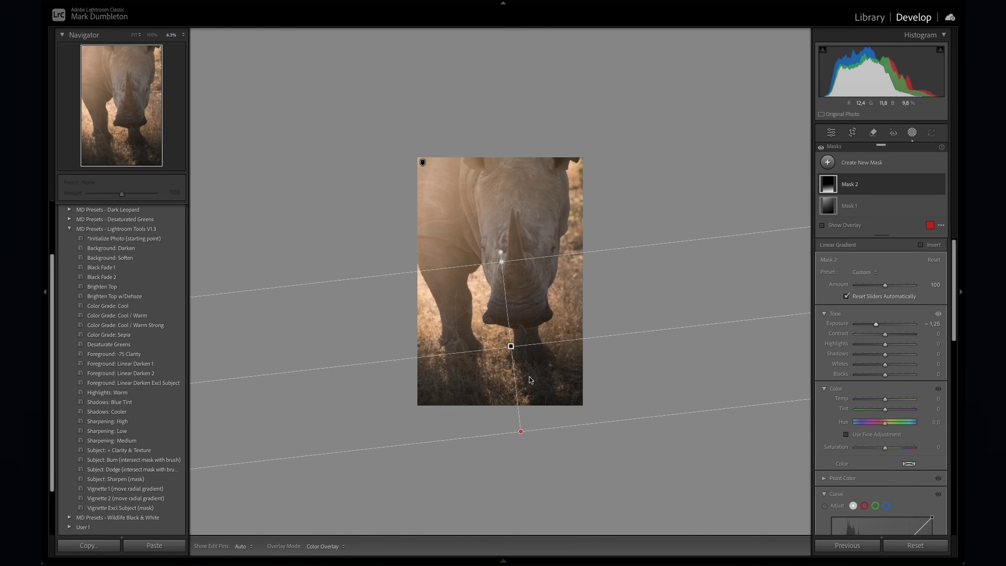
drag(510, 346, 512, 367)
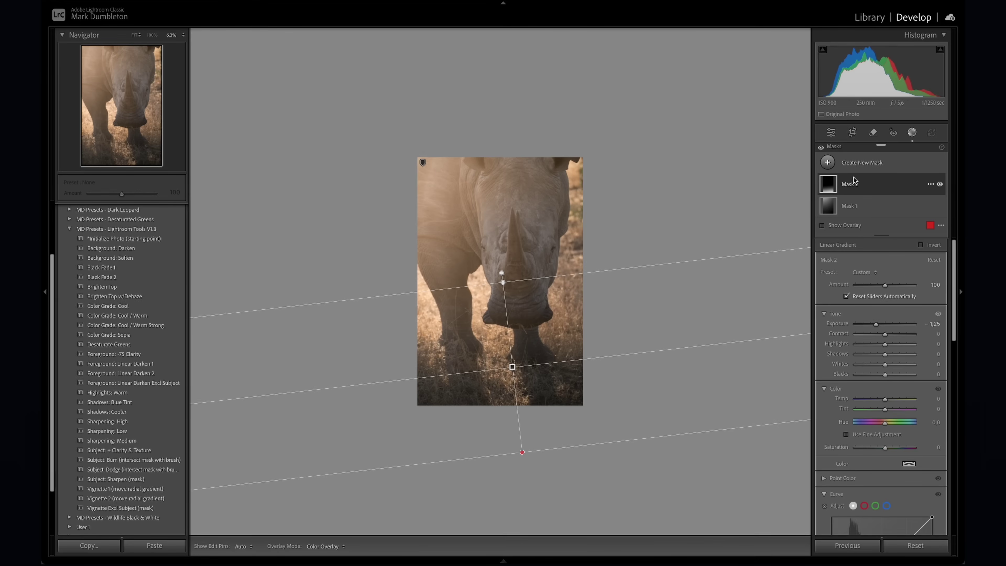
- Darken the photo's right edge with a new radial gradient mask centred outside the frame, at Exposure −3.04
click(828, 163)
click(870, 285)
drag(657, 244, 567, 347)
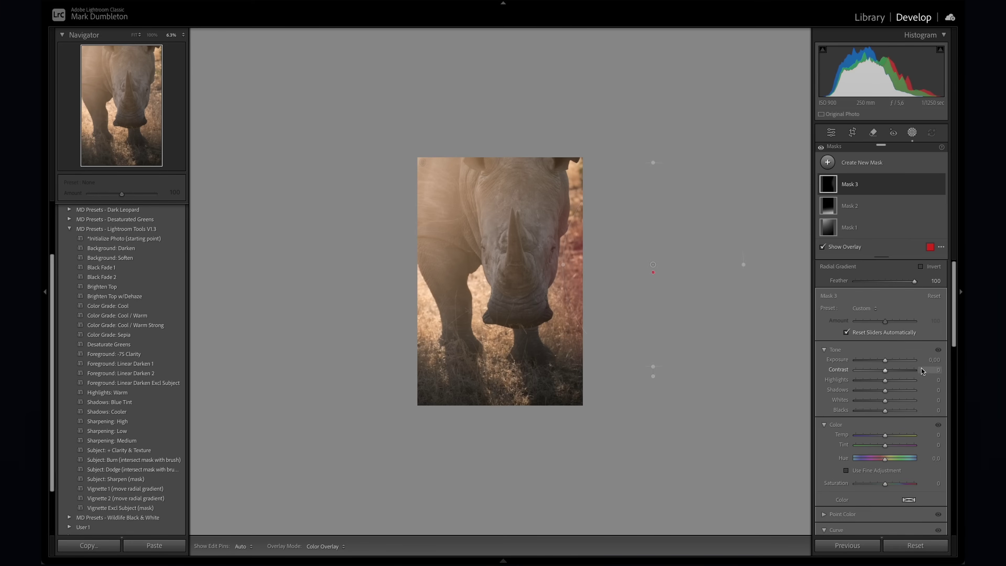
drag(885, 359, 862, 360)
drag(627, 315, 621, 340)
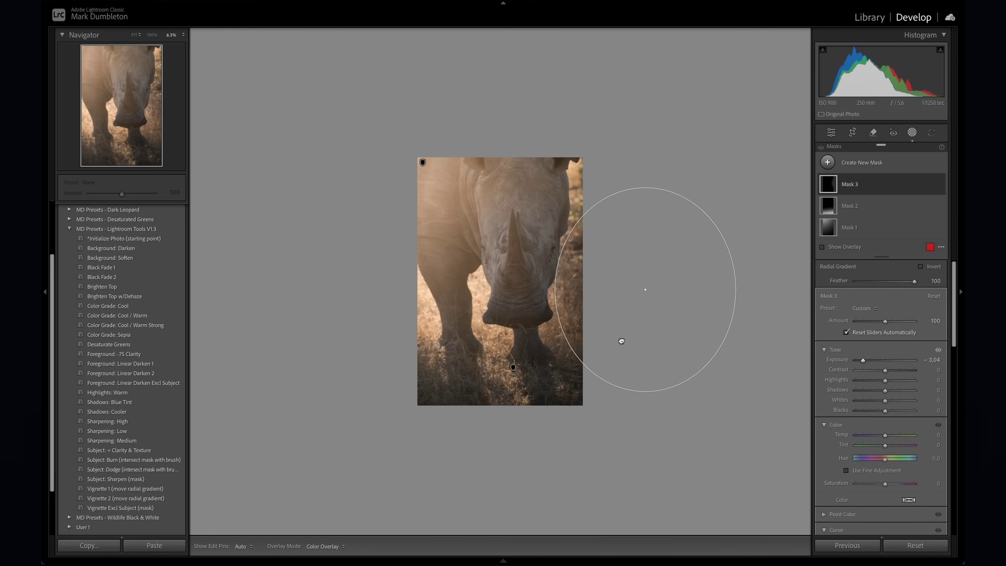
- Darken the photo's left edge beside the rhino's leg with another radial gradient mask, at Exposure −2.13
click(827, 162)
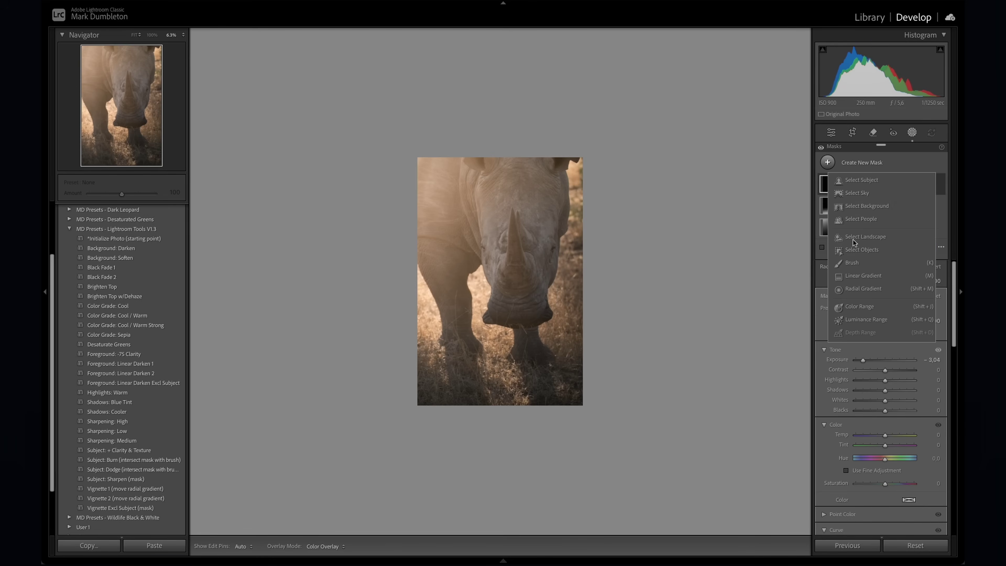
click(859, 290)
drag(374, 270, 466, 334)
drag(445, 283, 447, 302)
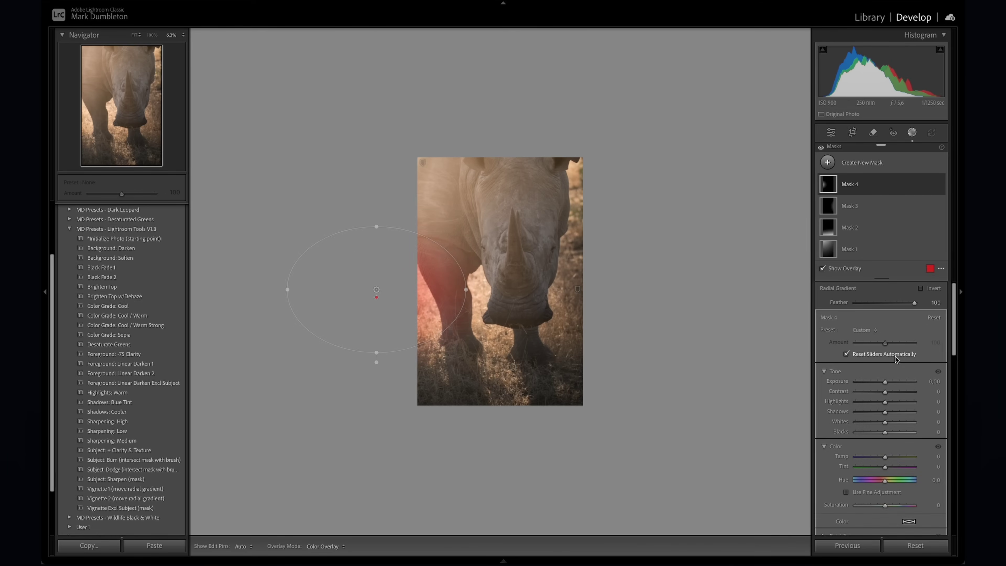
drag(879, 382, 862, 381)
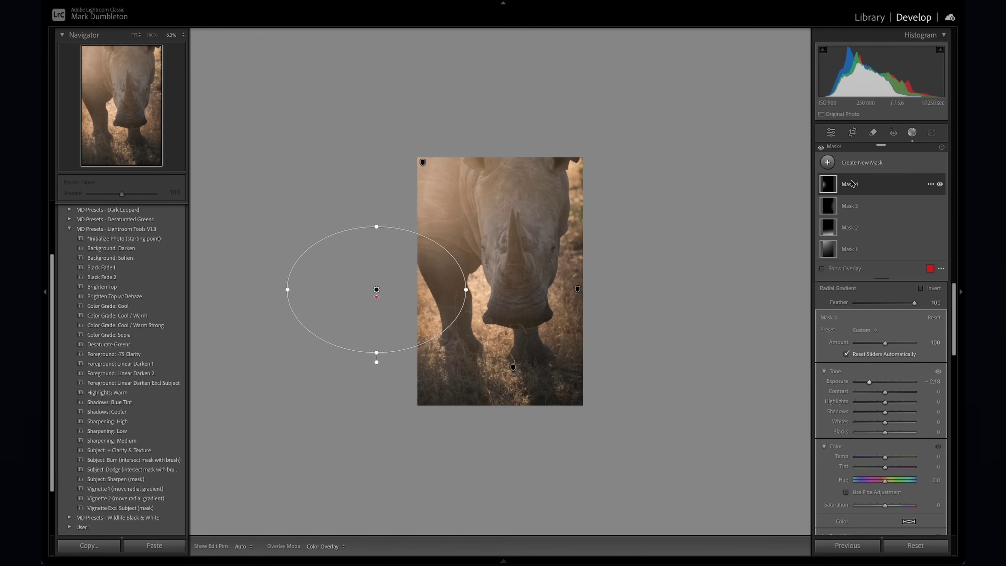
- Create a new brush mask with Clarity at 100 and Highlights at 37
mouse_move(832, 209)
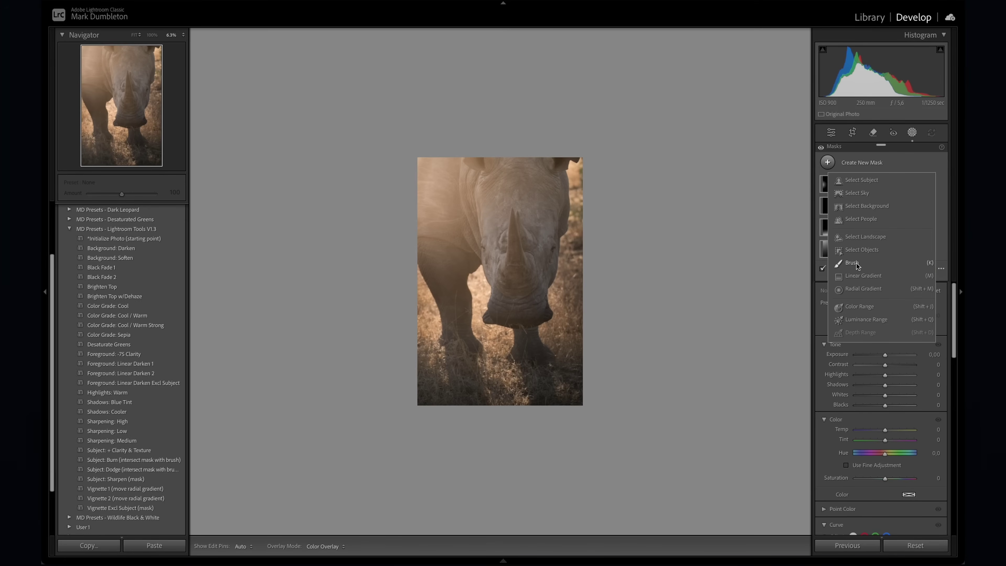
click(856, 264)
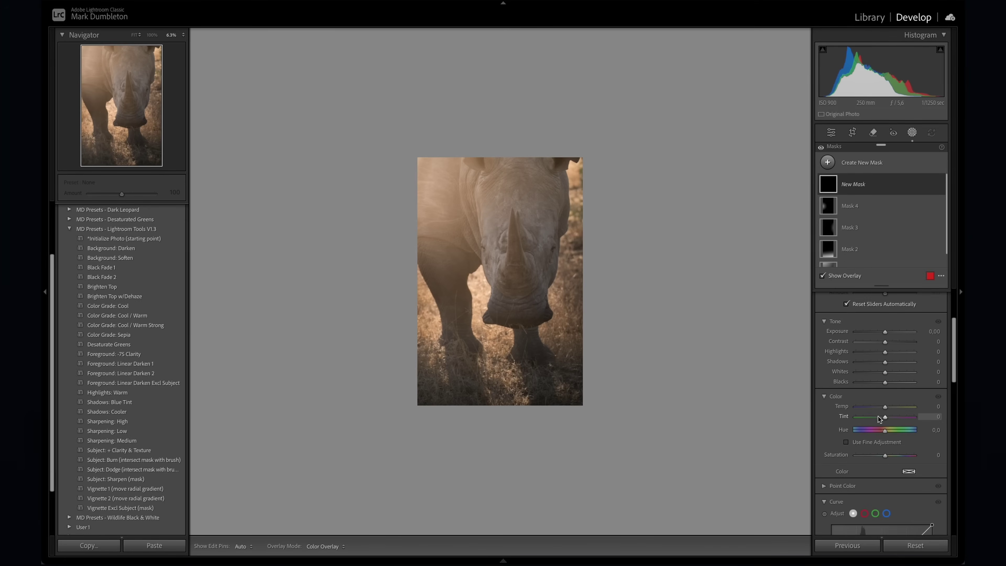
scroll(886, 436, down, 5)
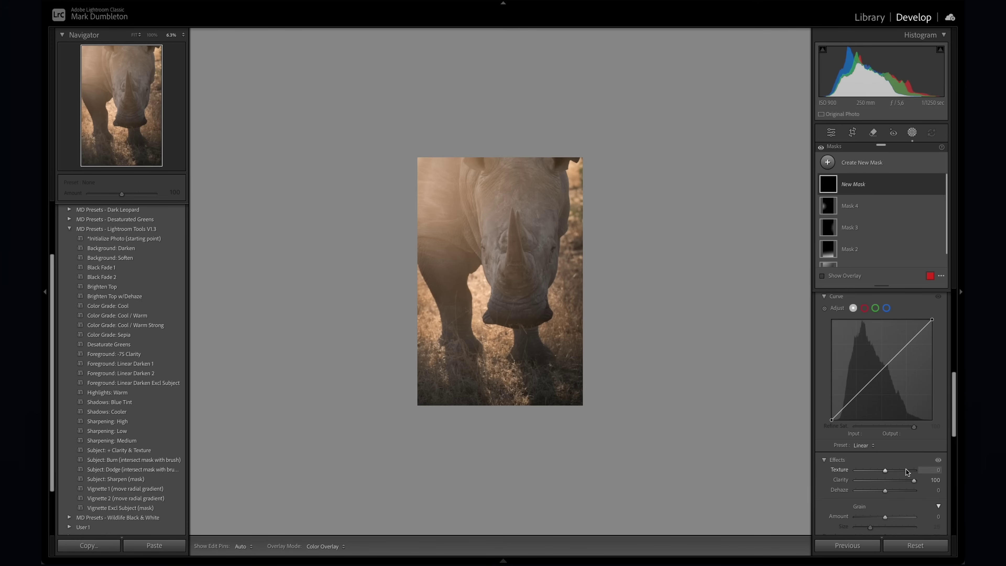
scroll(900, 475, up, 5)
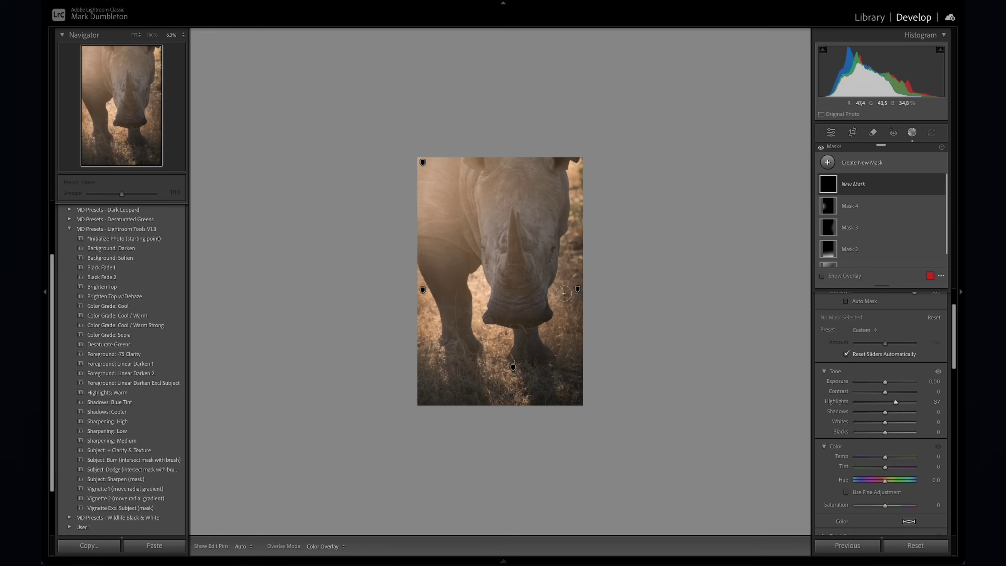
- Paint the brush mask across the wrinkled skin of the rhino's muzzle below the horn
click(183, 34)
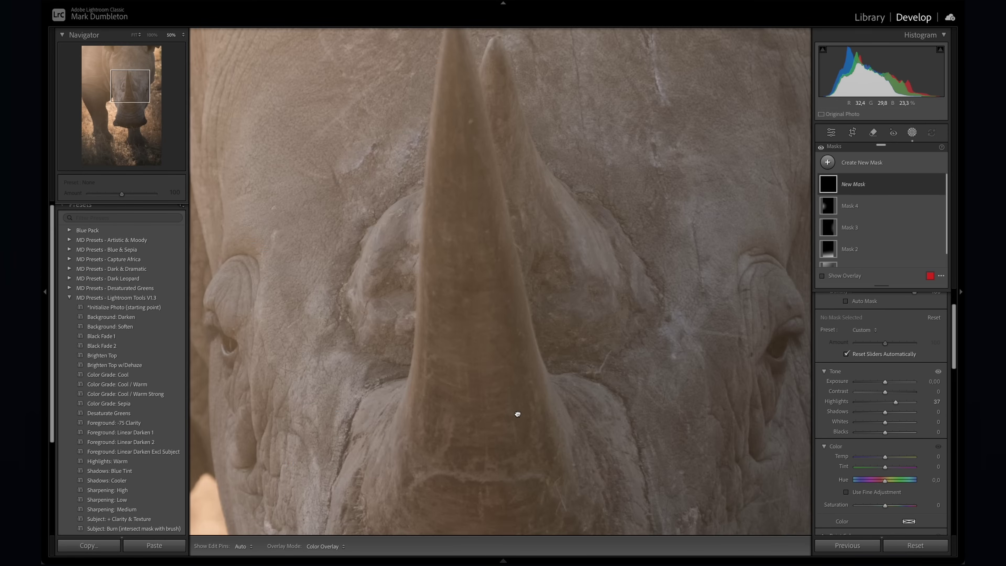
drag(517, 414, 519, 206)
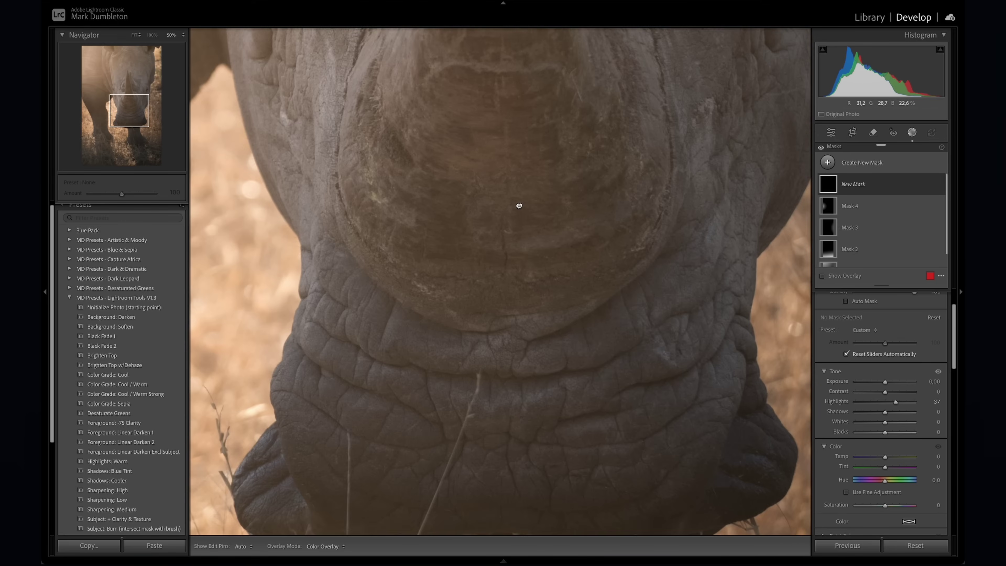
drag(547, 355, 527, 289)
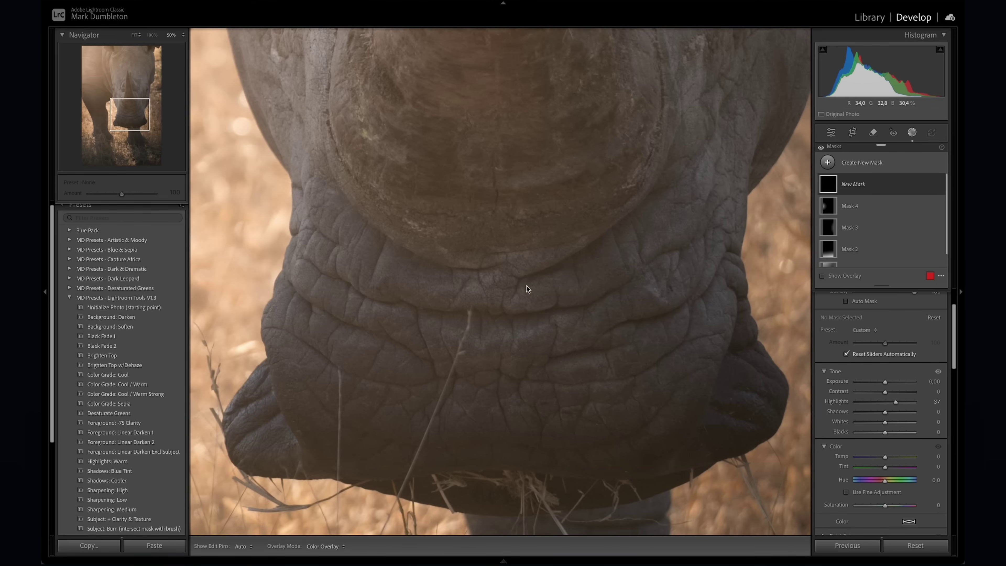
click(183, 35)
click(186, 26)
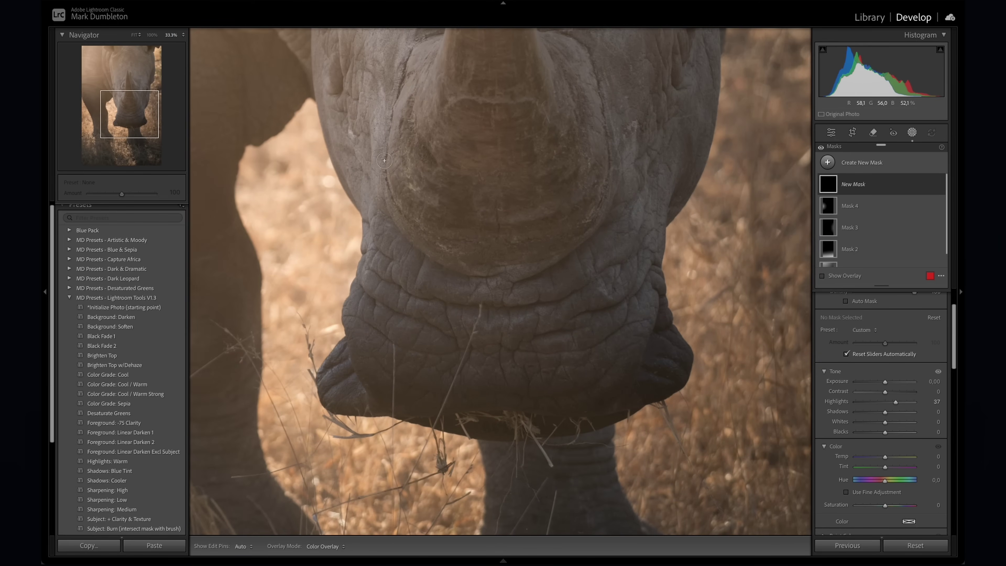
key(k)
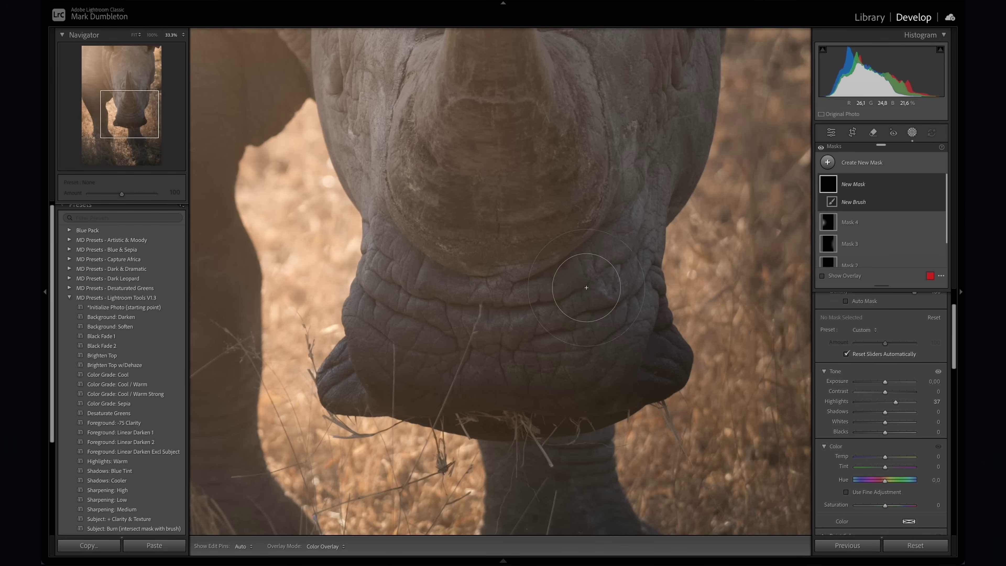
mouse_move(586, 288)
mouse_down()
mouse_move(497, 328)
mouse_move(449, 332)
mouse_move(405, 302)
mouse_move(514, 362)
mouse_move(596, 312)
mouse_move(603, 348)
mouse_move(471, 370)
mouse_move(395, 360)
mouse_up()
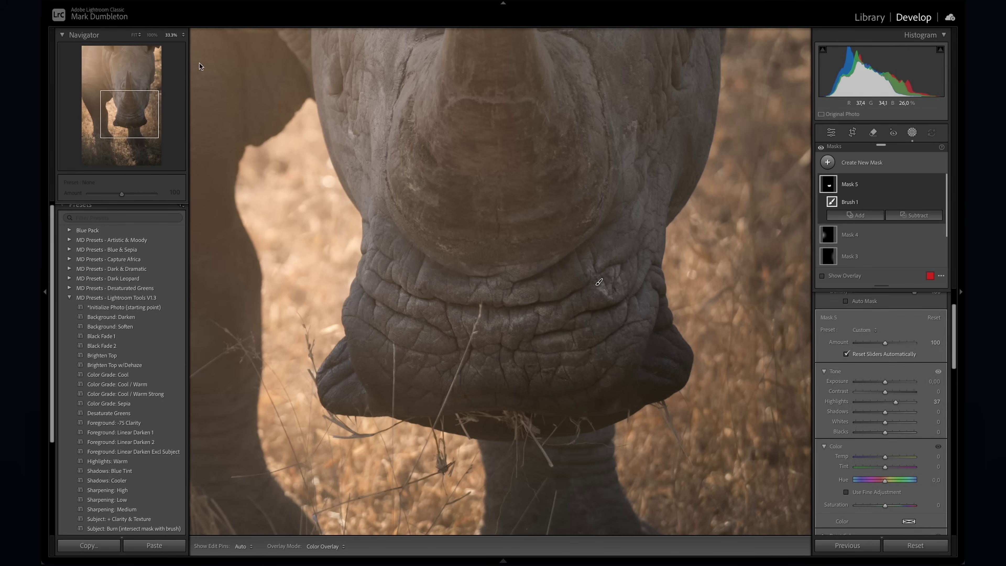
- Extend the brush mask over the rhino's horn, face and mouth corners with a smaller brush, and set the mask's Amount to 64
click(135, 36)
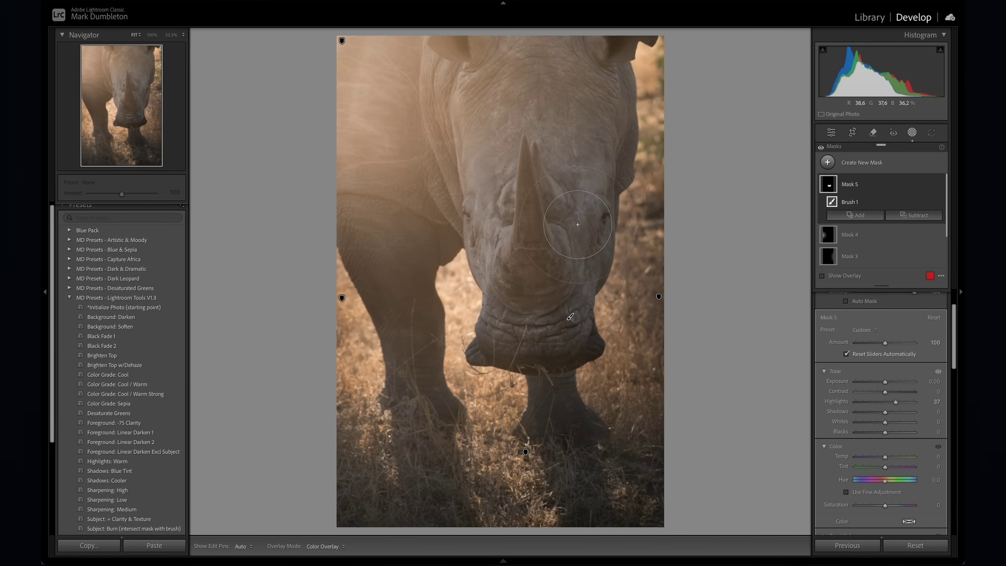
scroll(578, 238, down, 3)
scroll(579, 241, down, 3)
key(h)
mouse_move(591, 233)
mouse_down()
mouse_move(575, 281)
mouse_move(541, 314)
mouse_move(507, 303)
mouse_move(482, 227)
mouse_move(494, 233)
mouse_move(508, 196)
mouse_move(505, 234)
mouse_move(527, 306)
mouse_move(525, 272)
mouse_move(550, 261)
mouse_move(557, 224)
mouse_move(537, 209)
mouse_move(530, 167)
mouse_up()
key(h)
key(h)
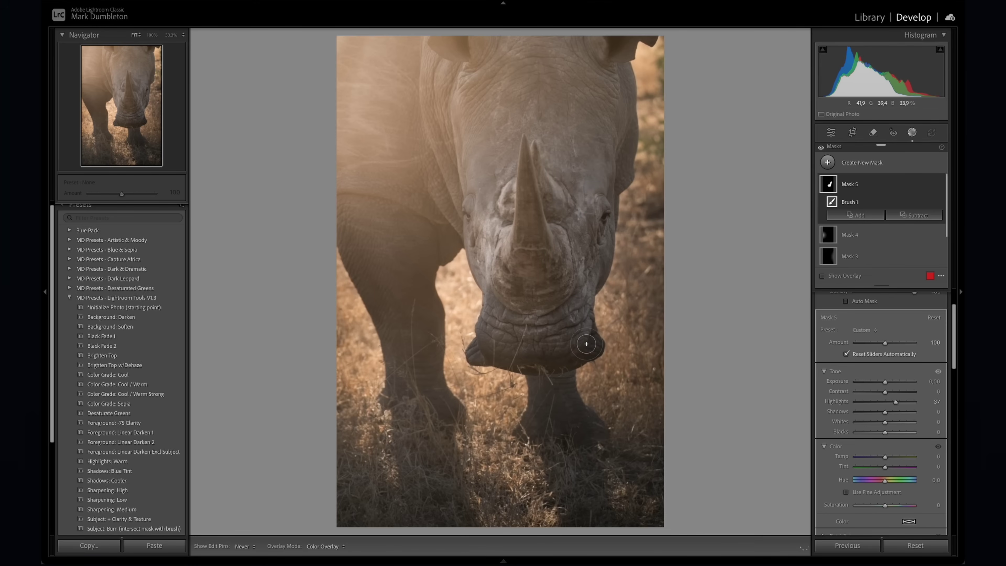
key(h)
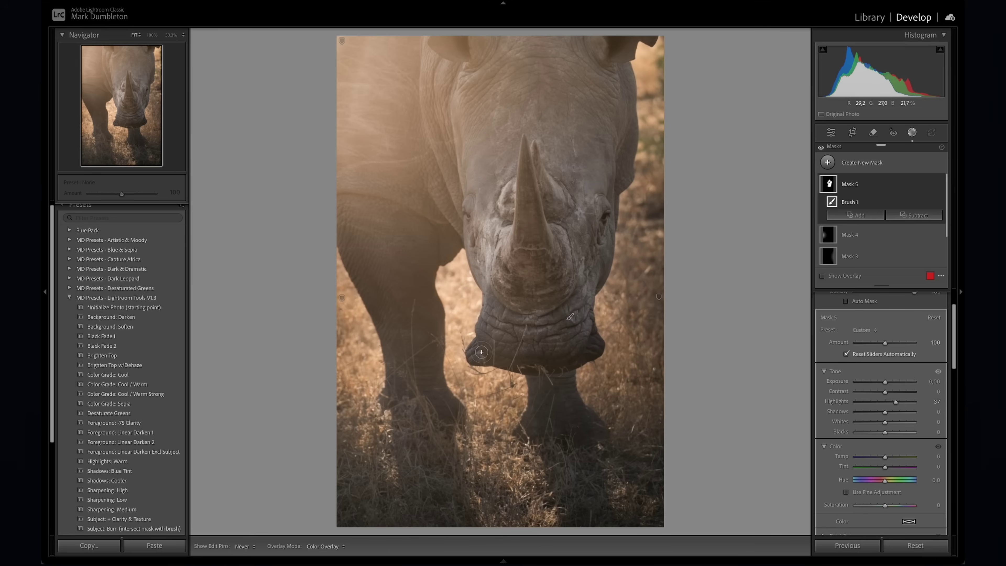
key(h)
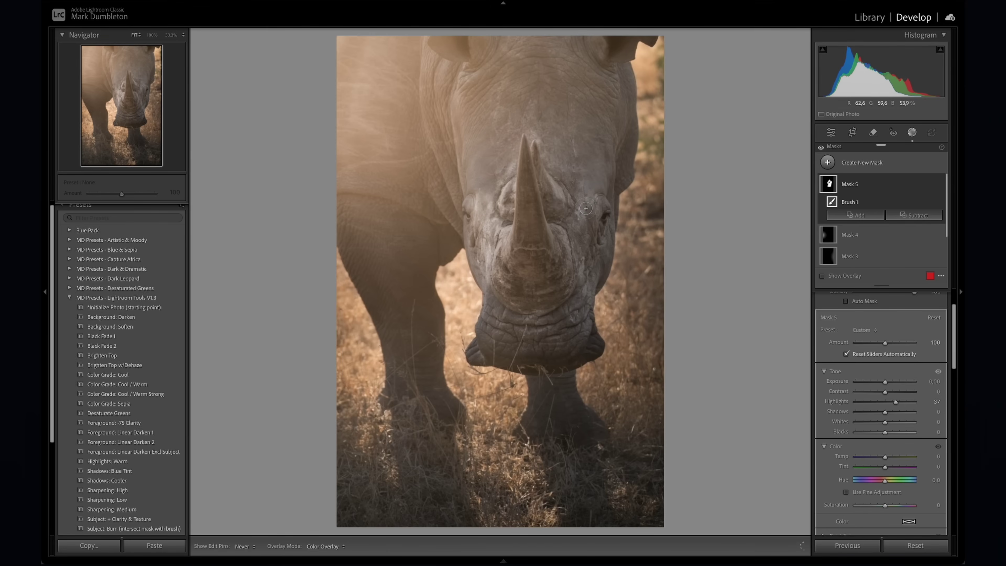
key(h)
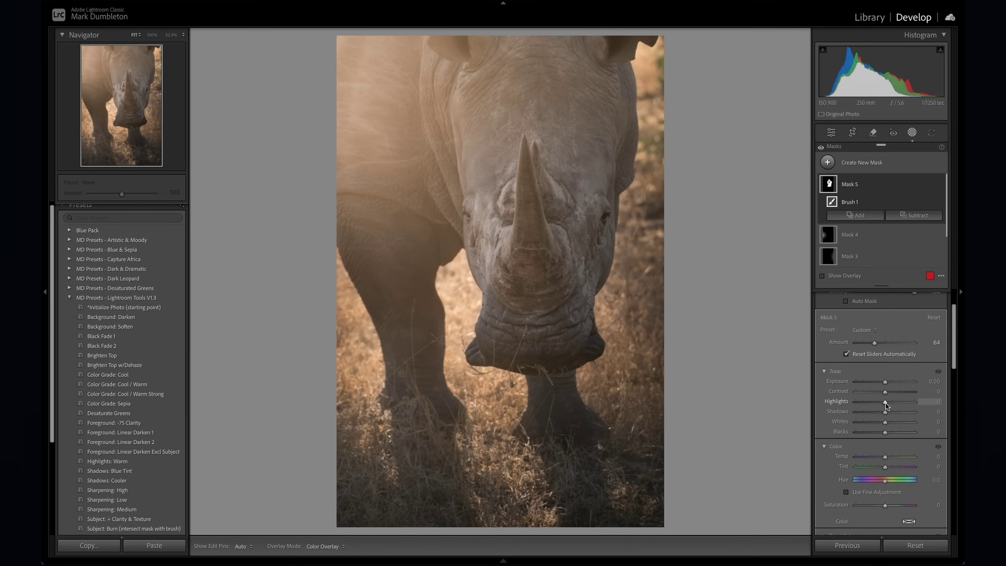
- Try raising the face mask's Highlights and Contrast in turn, resetting each to 0
mouse_move(885, 403)
mouse_down()
mouse_move(907, 403)
mouse_move(896, 404)
mouse_up()
double_click(896, 402)
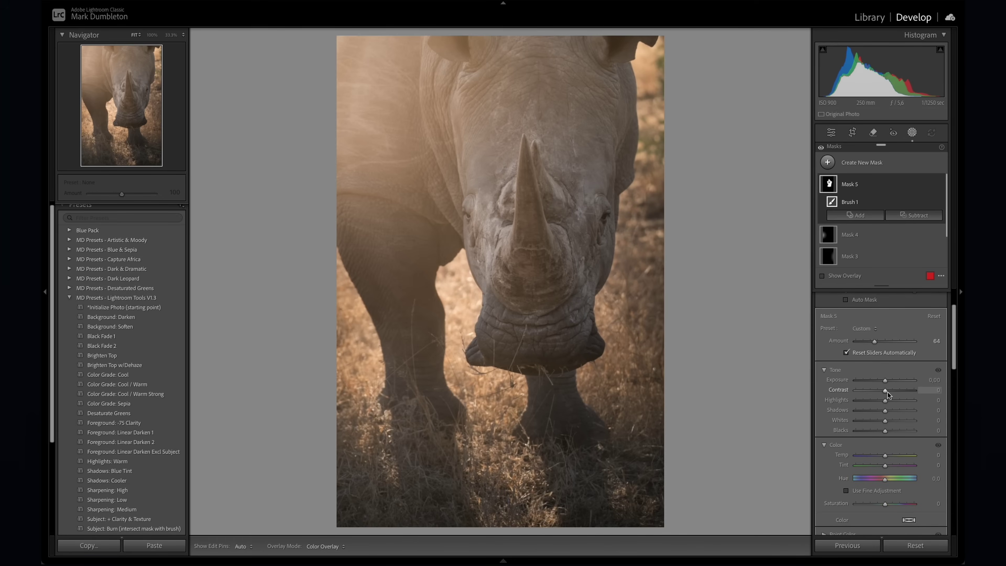
mouse_move(903, 395)
mouse_down()
mouse_move(893, 394)
mouse_move(912, 396)
mouse_up()
double_click(907, 391)
- Set the face mask's Blacks to −37 and adjust its Temp slightly
drag(883, 432, 887, 456)
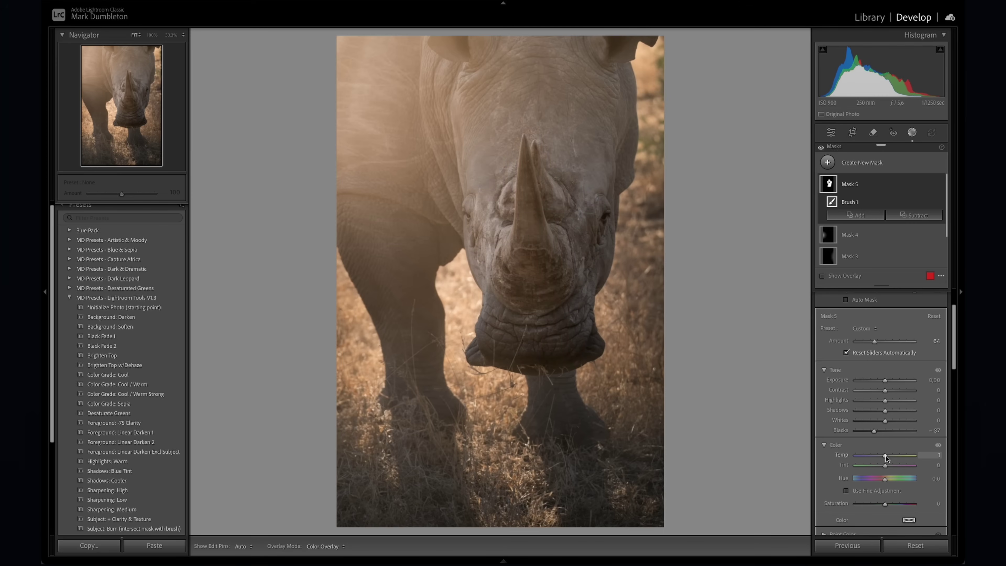
drag(886, 458, 887, 457)
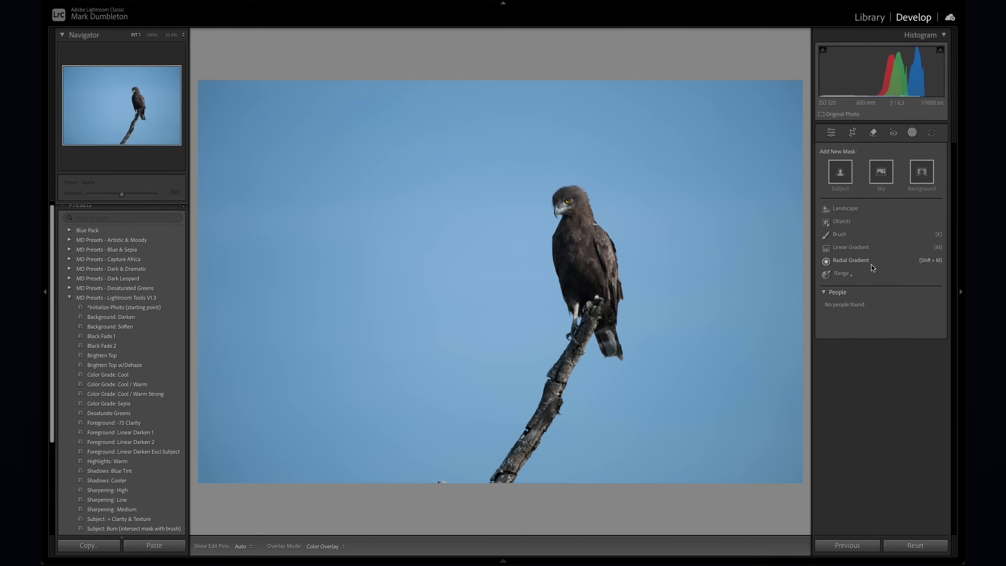
- In the photo of the perched raptor, create a large radial gradient mask centred on the bird and set its Exposure to −4.00
click(867, 261)
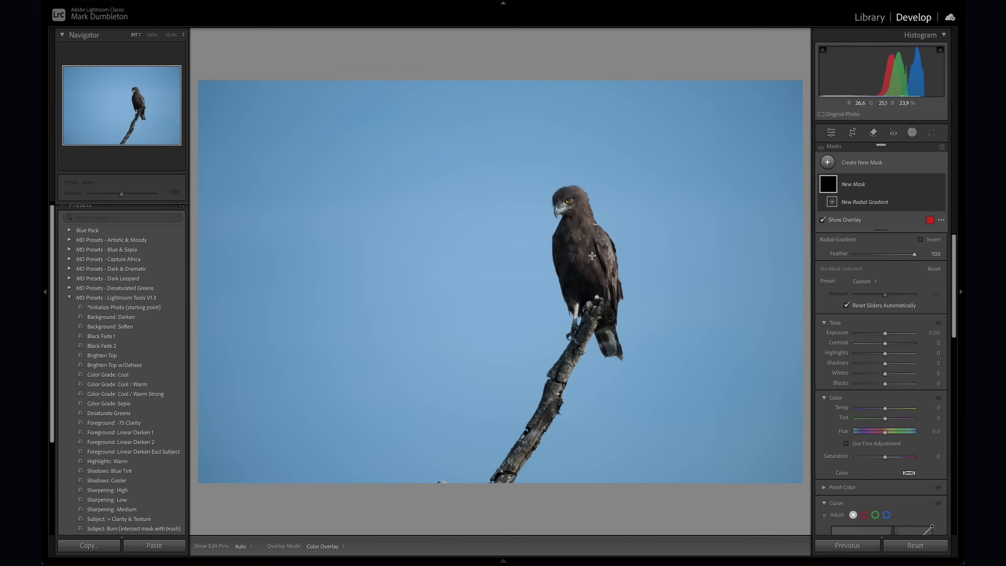
drag(592, 256, 830, 453)
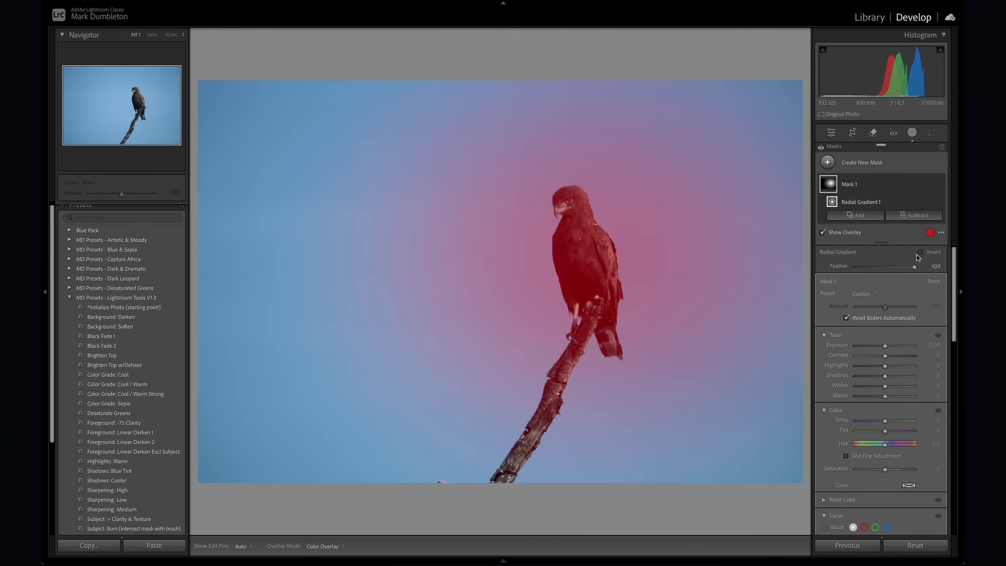
drag(885, 347, 856, 347)
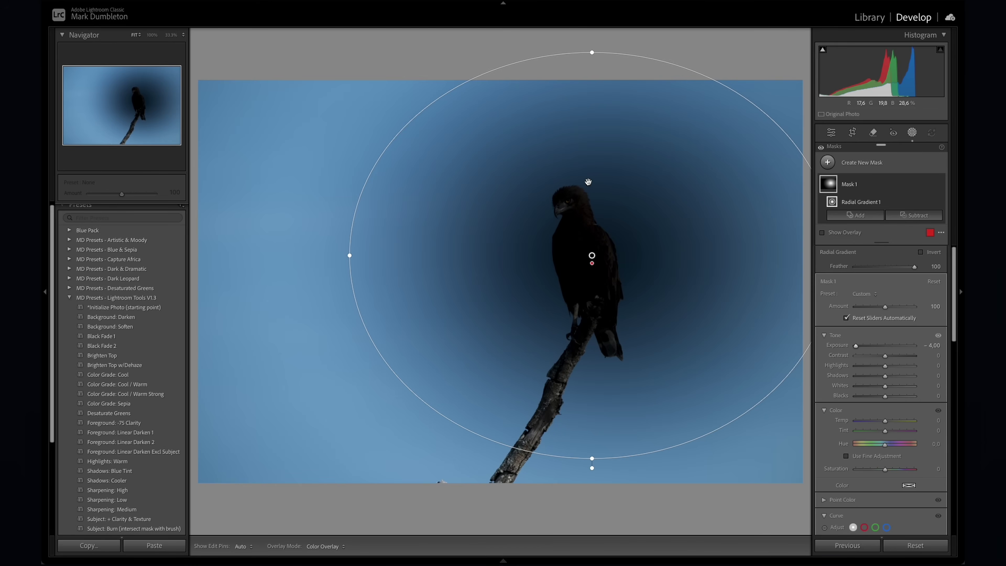
- Subtract the subject from the radial gradient mask and inspect the bird's edges, head and claws at 100% zoom
click(913, 215)
click(908, 234)
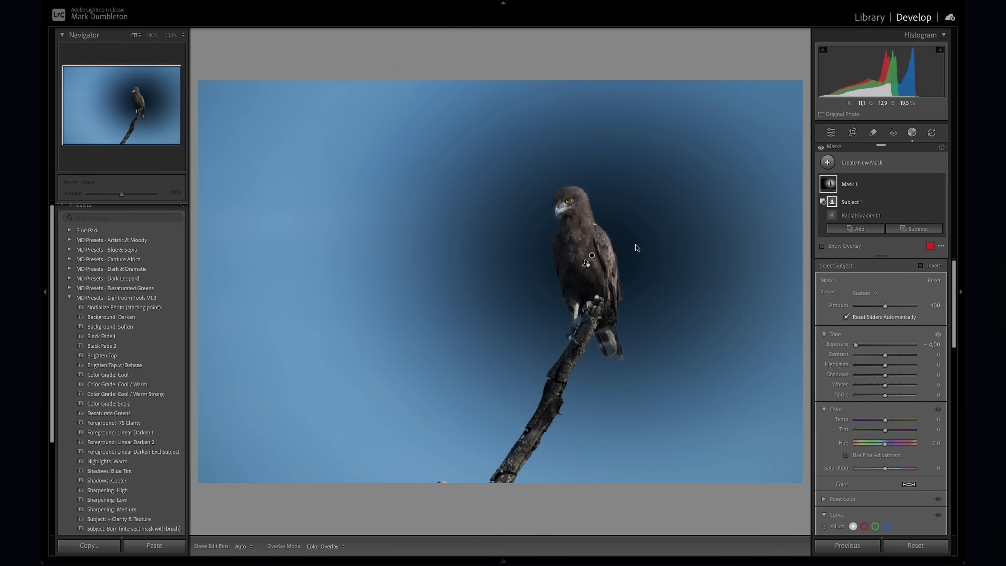
key(z)
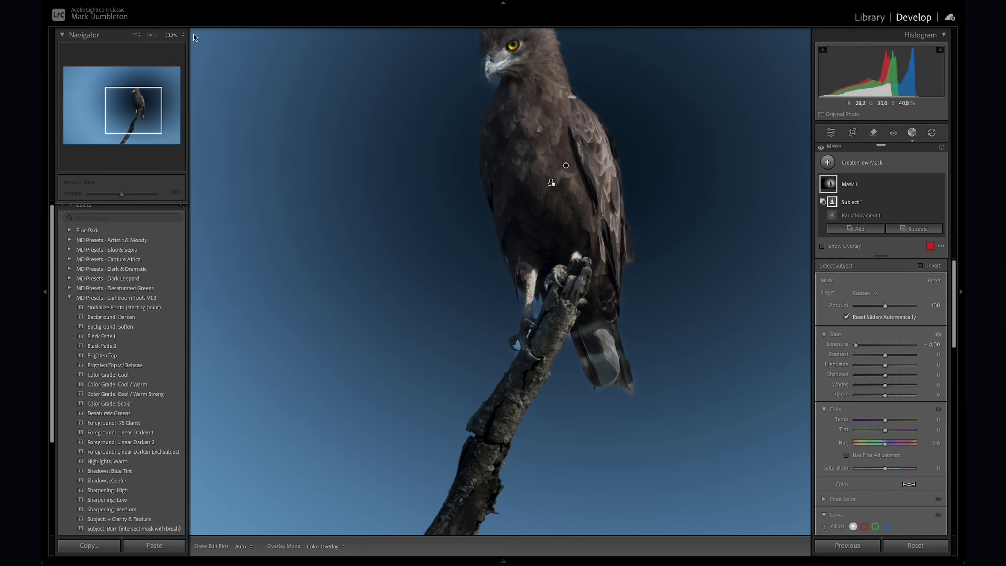
click(152, 35)
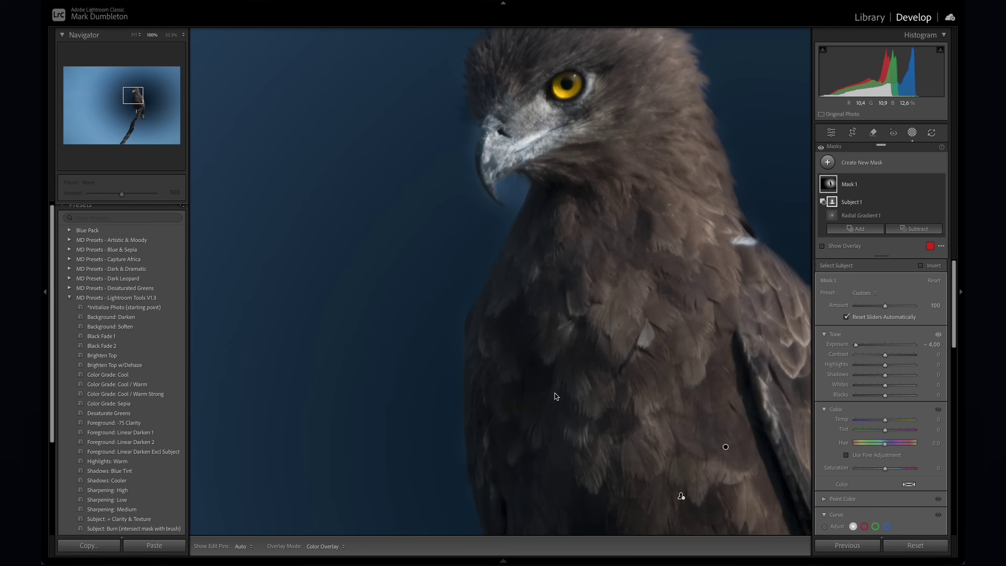
drag(566, 464, 543, 193)
drag(606, 419, 475, 142)
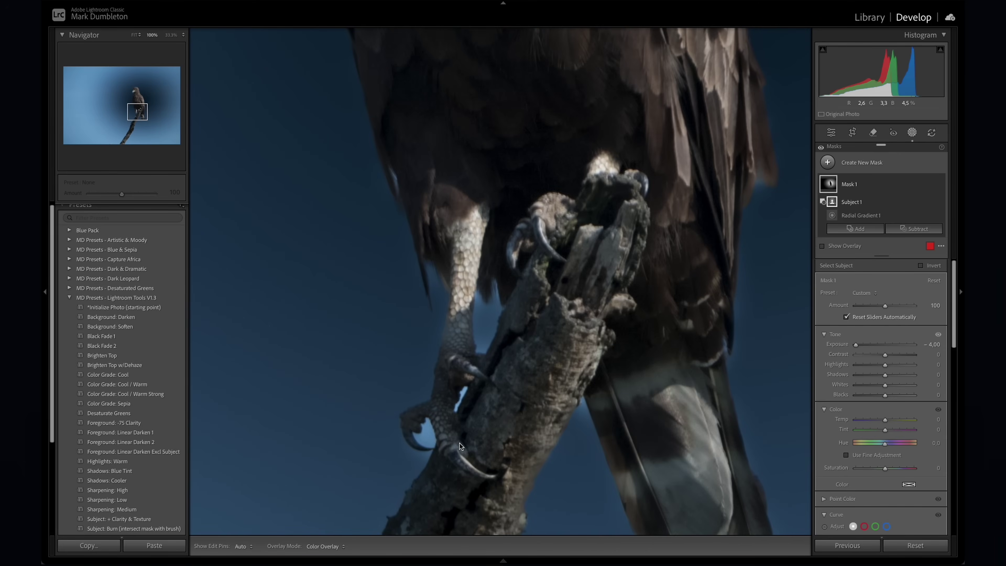
scroll(530, 475, up, 10)
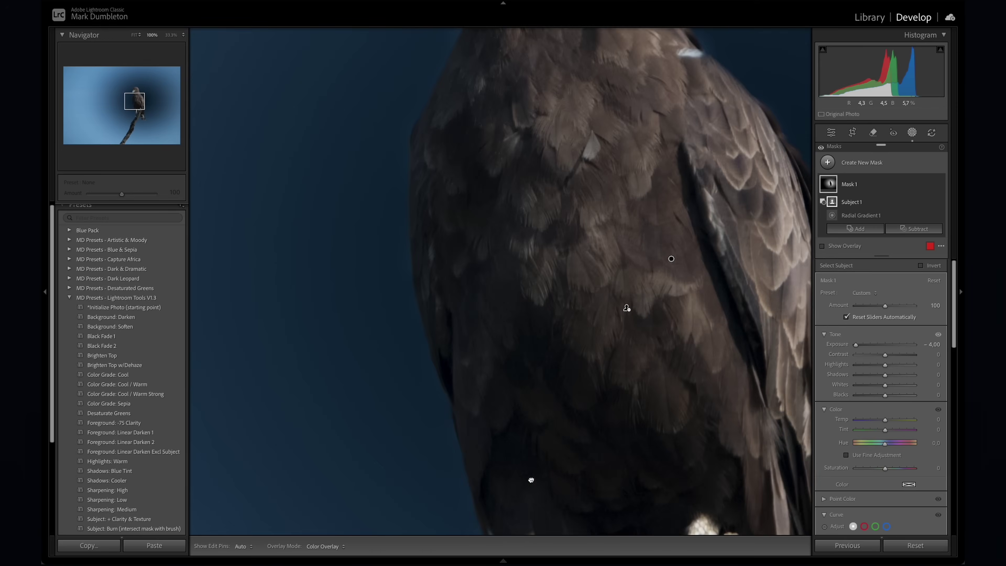
- Add a size 4.0 brush to the mask and paint the bright patch of sky beneath the bird's beak
key(super+z)
click(845, 229)
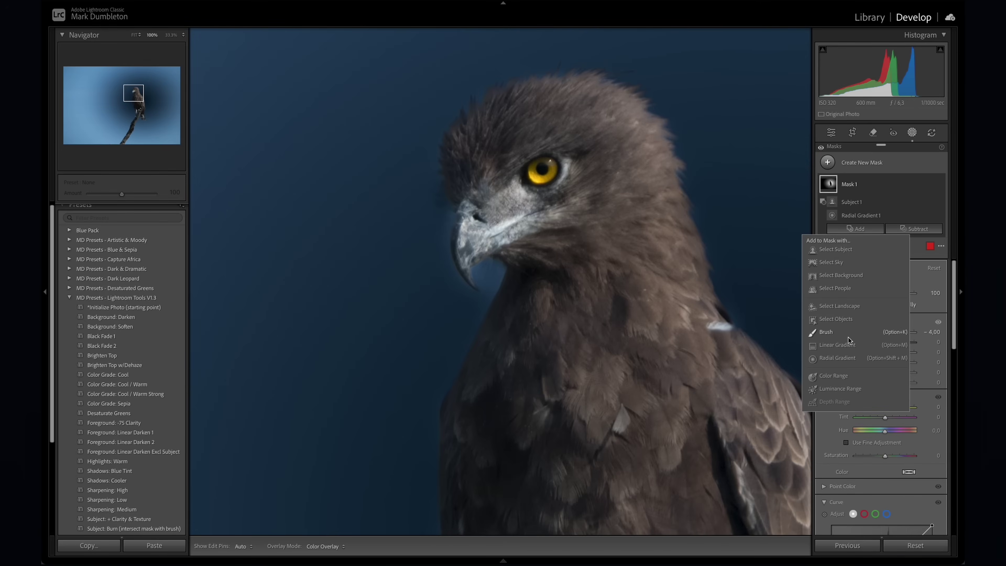
click(825, 332)
mouse_move(491, 284)
mouse_down()
mouse_move(476, 275)
mouse_move(499, 265)
mouse_move(488, 291)
mouse_move(484, 284)
mouse_up()
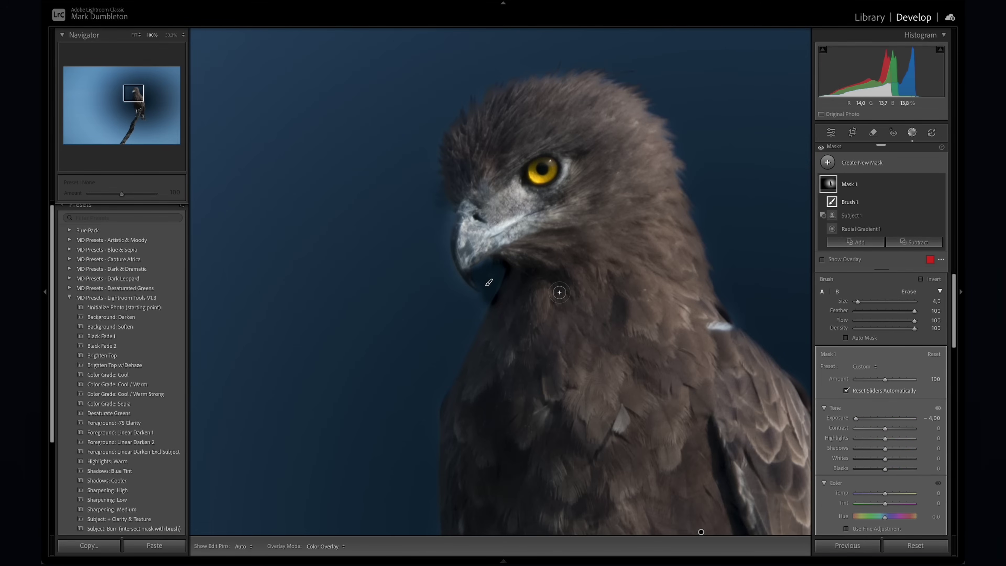
key(z)
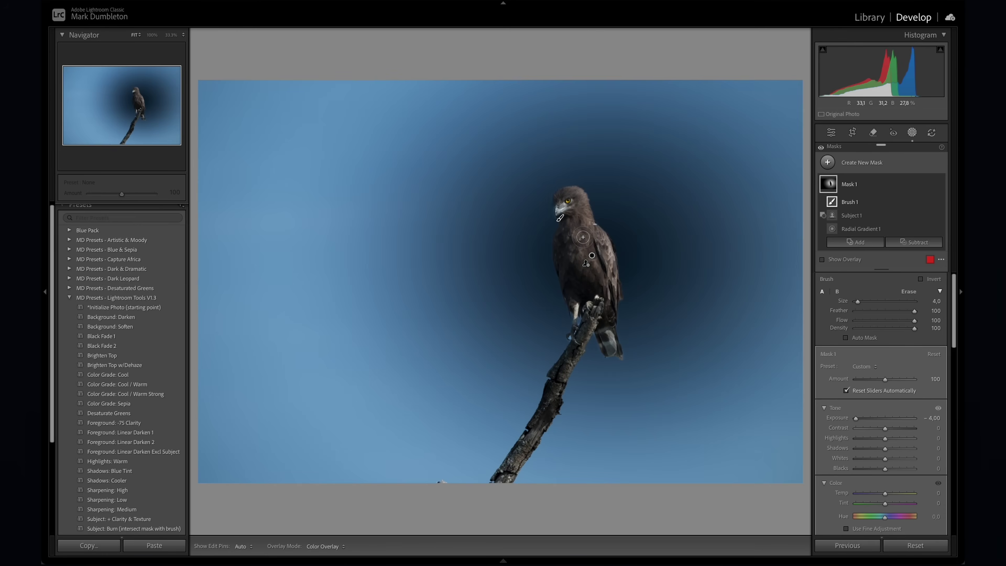
- Paint the bright sky gap inside the bird's curled talon with the same brush, and collapse the mask's components
key(z)
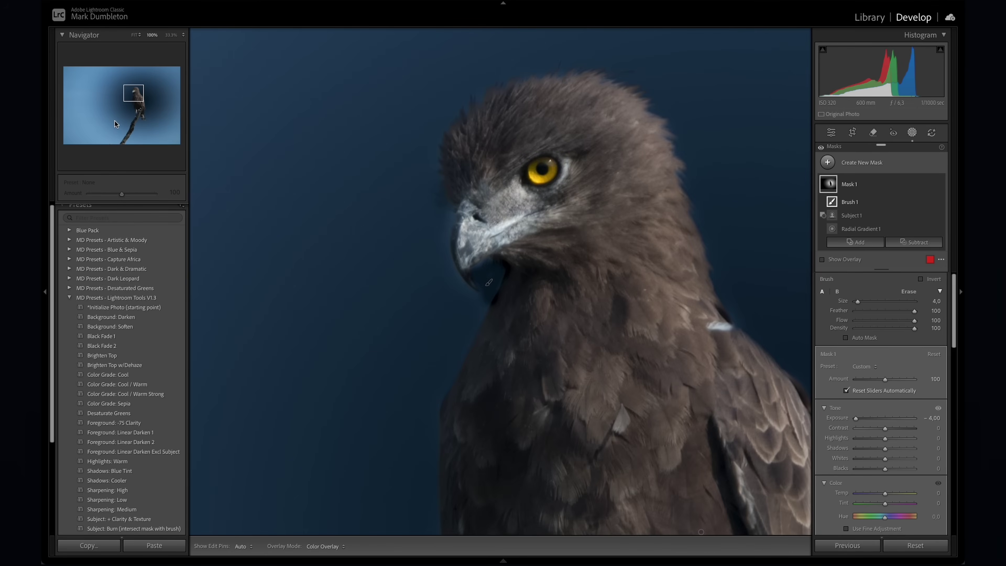
click(135, 116)
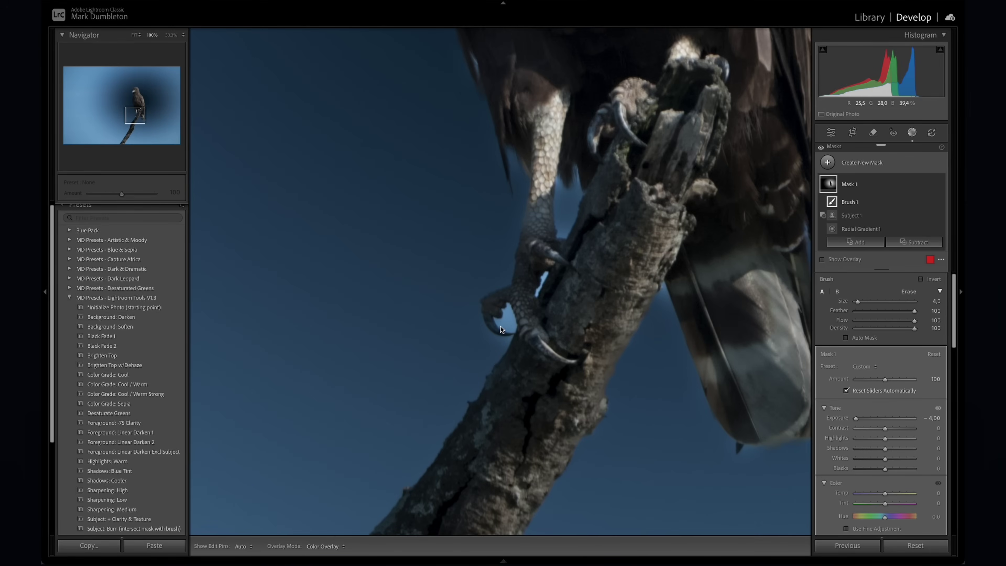
mouse_move(491, 319)
mouse_down()
mouse_move(514, 327)
mouse_move(506, 305)
mouse_move(508, 314)
mouse_up()
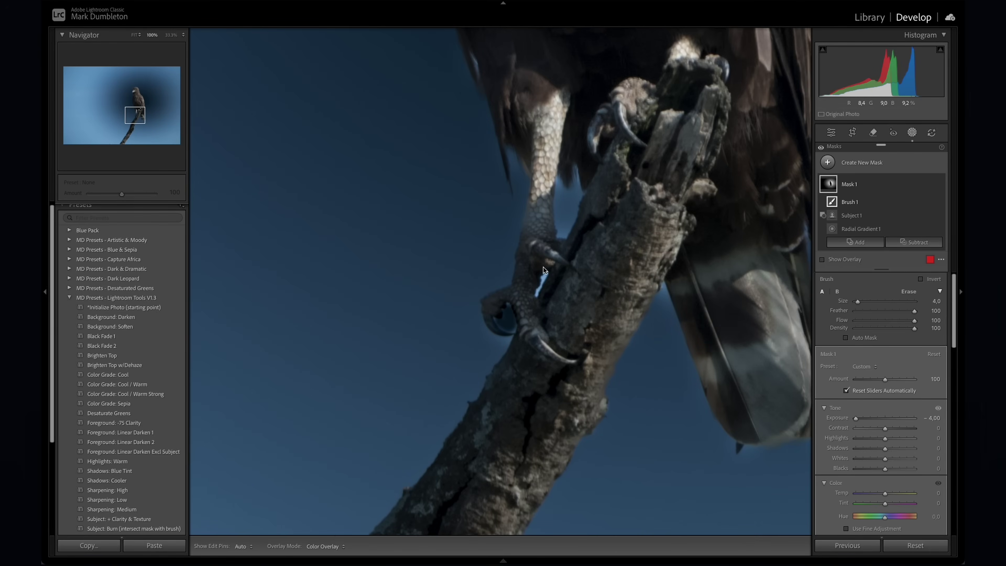
key(z)
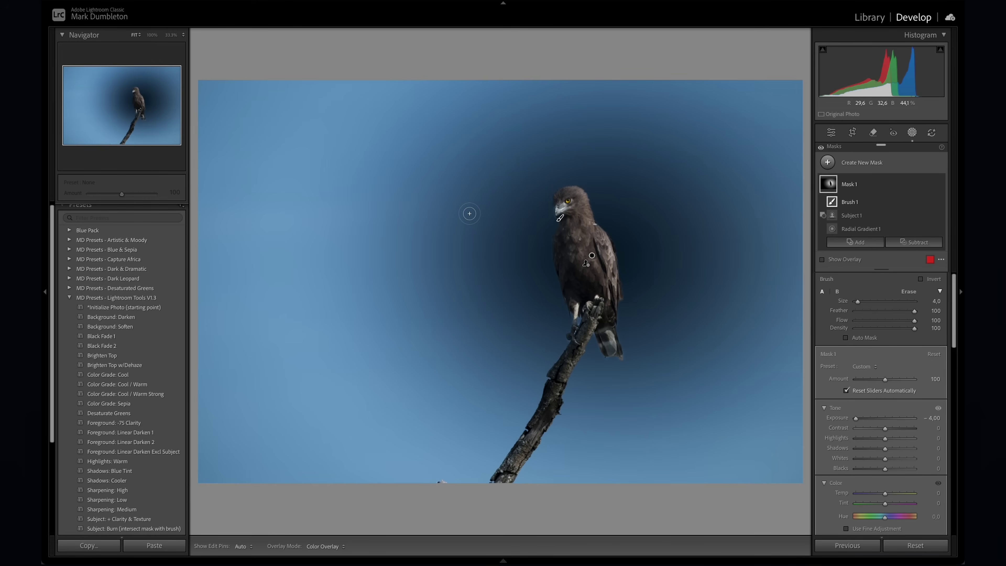
click(858, 183)
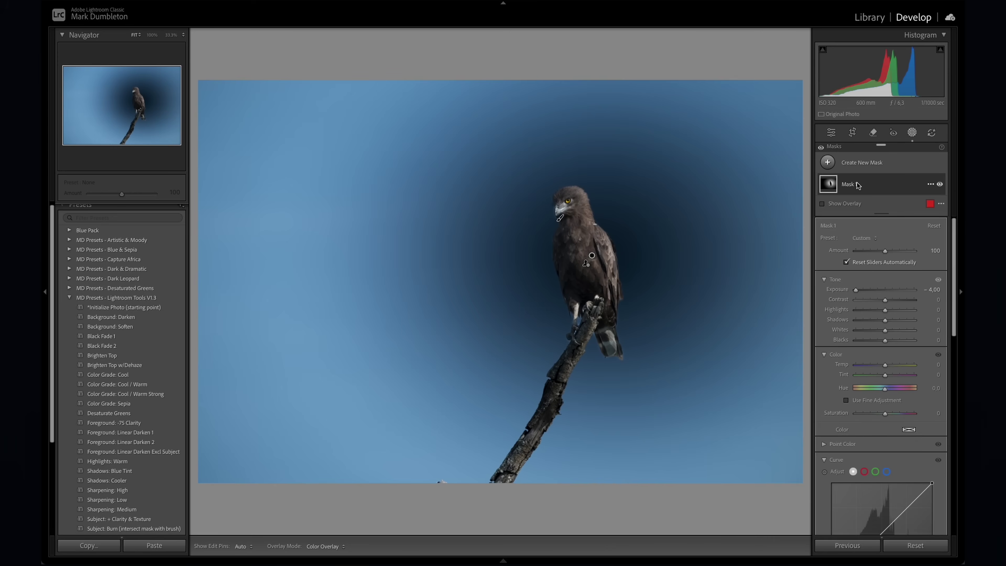
- Delete the existing mask and create a new subject mask, inverted so that it covers everything except the bird
key(Delete)
click(840, 173)
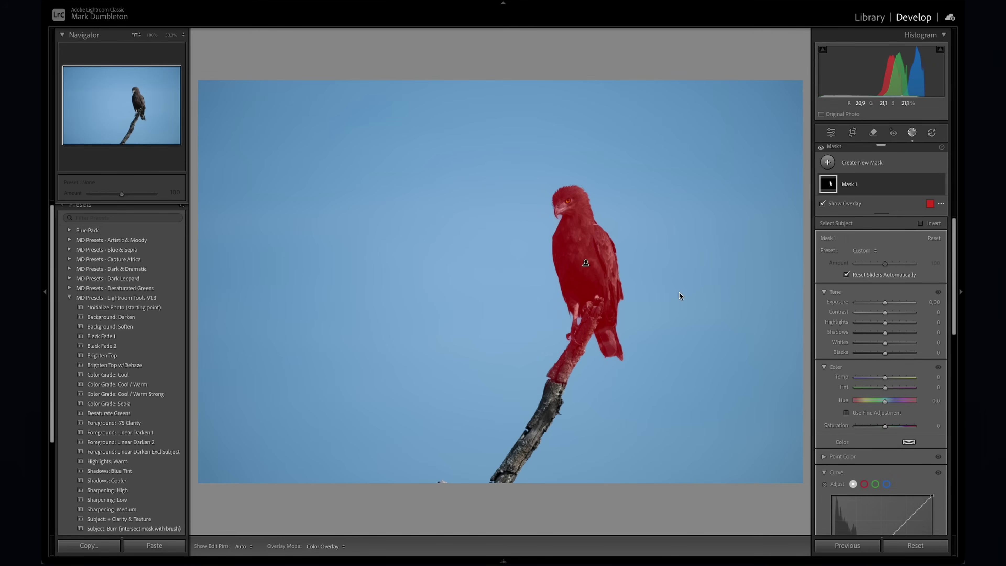
click(920, 223)
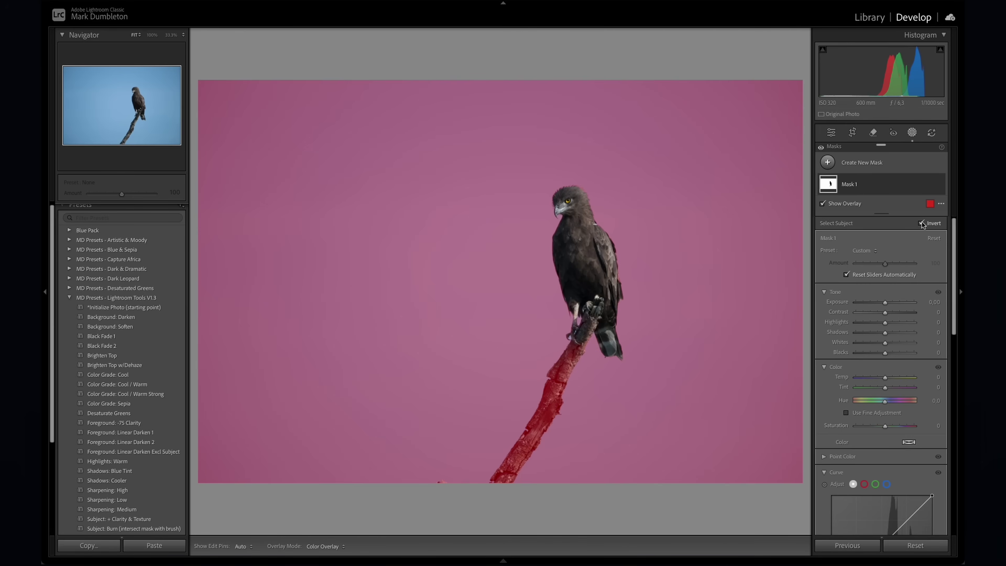
- Intersect the inverted subject mask with a large radial gradient centred on the bird's body
mouse_move(915, 221)
key(alt)
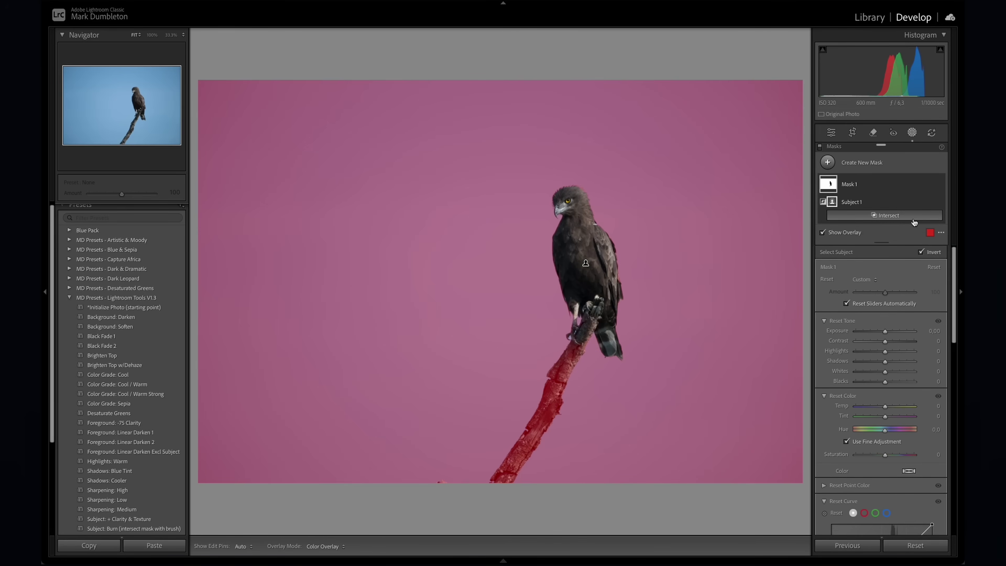
click(890, 219)
click(886, 262)
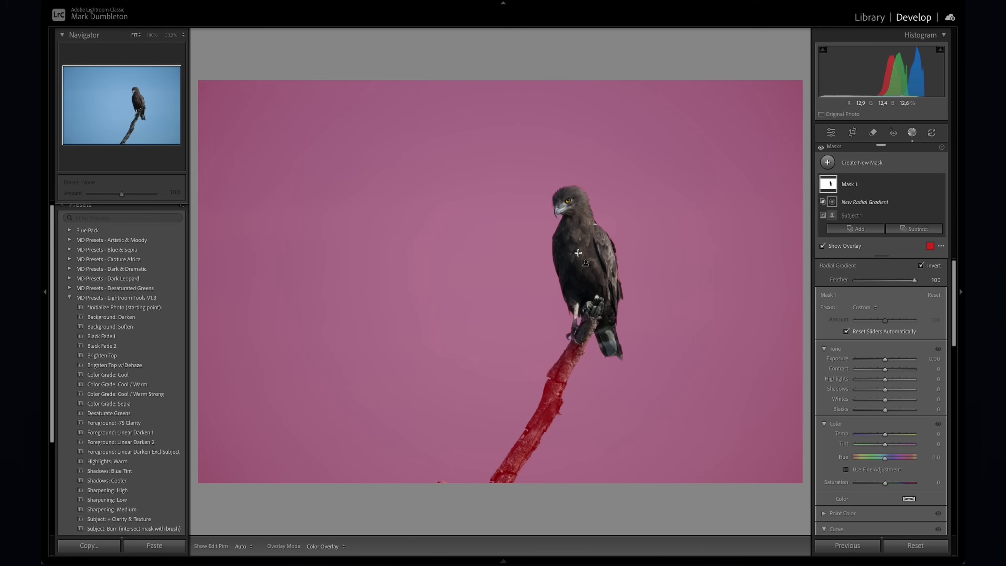
drag(578, 253, 788, 440)
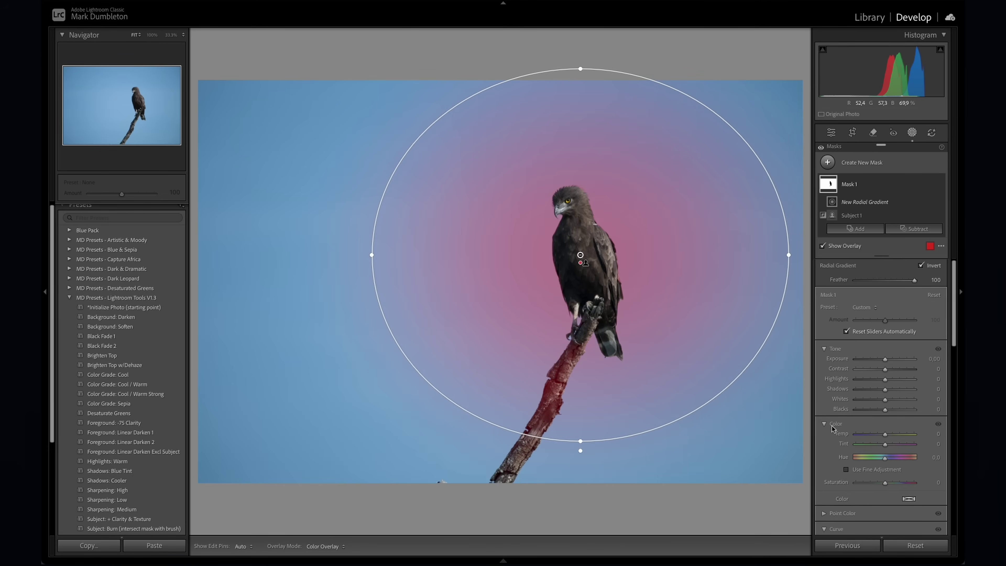
- Set the intersected mask's Exposure to −3.86 and inspect the bird's claws and head at 100% zoom
drag(884, 359, 857, 359)
key(z)
drag(513, 171, 522, 224)
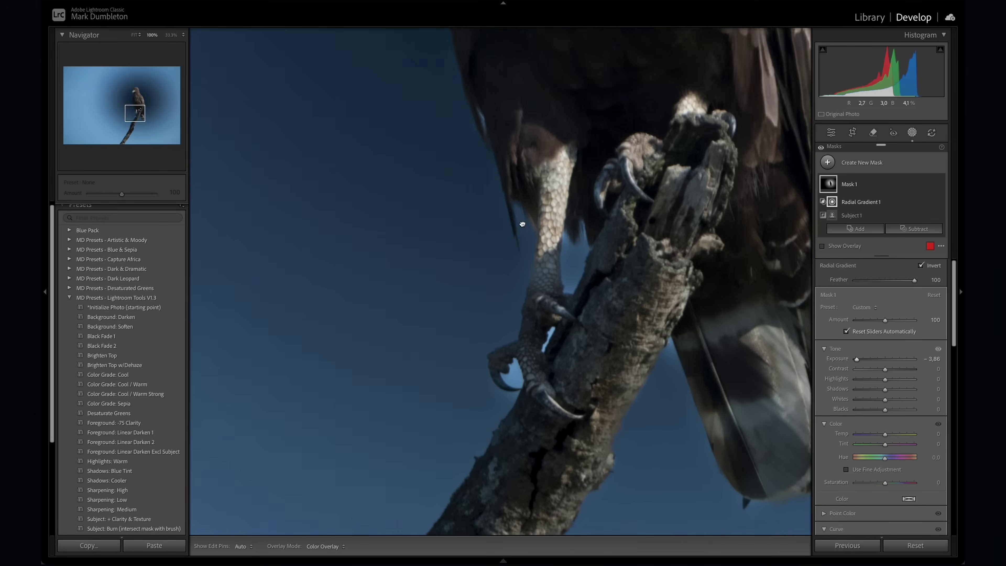
scroll(522, 224, up, 15)
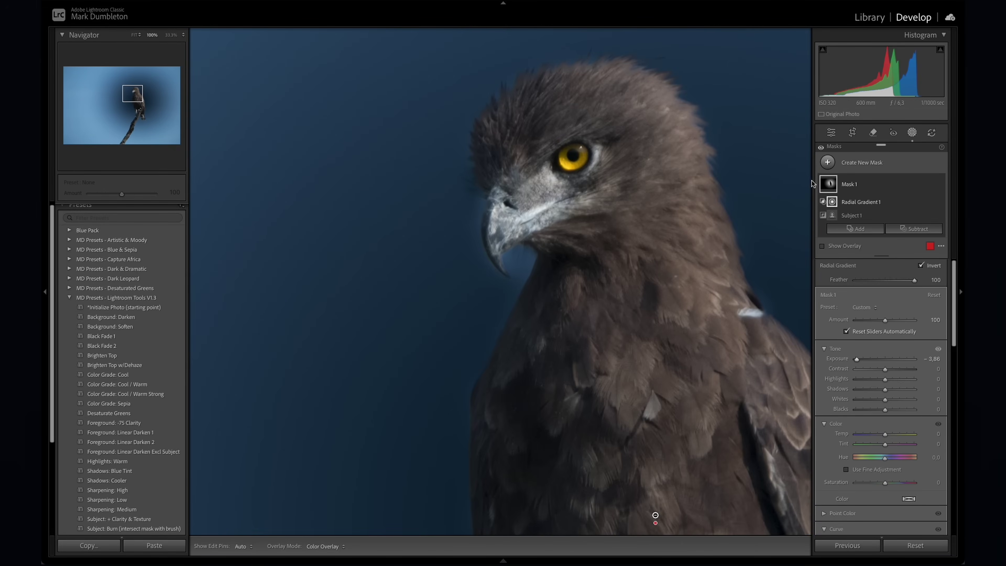
- Add a size 4.0 brush to the mask and paint the sky beneath the bird's beak and along its front edge
click(854, 231)
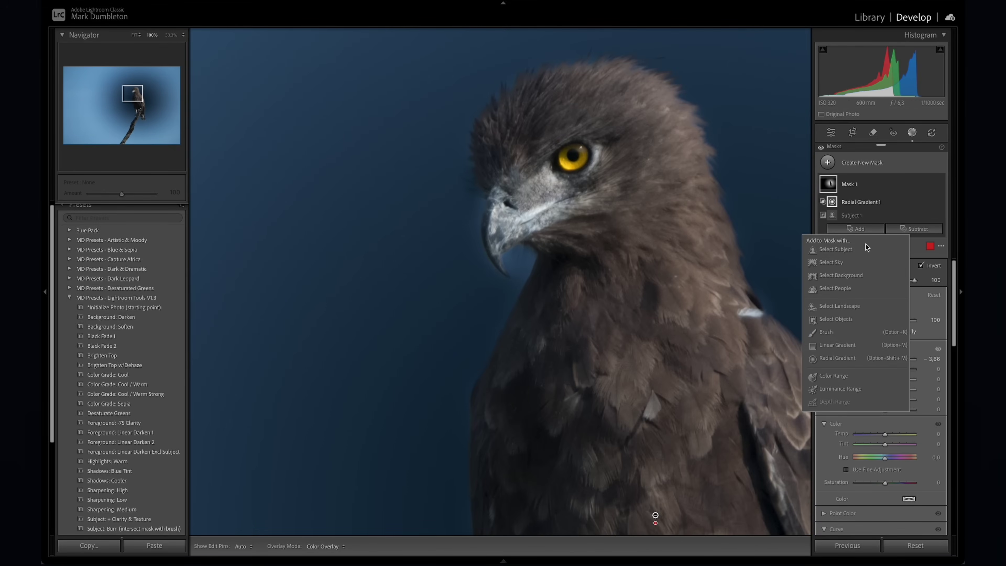
click(832, 333)
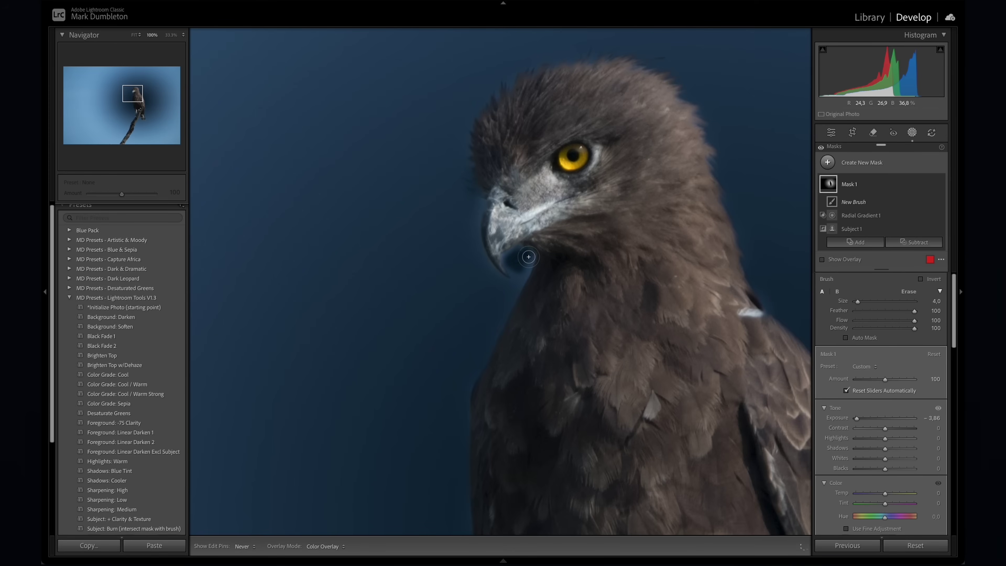
mouse_move(529, 257)
mouse_down()
mouse_move(521, 286)
mouse_move(509, 262)
mouse_move(516, 251)
mouse_move(538, 257)
mouse_up()
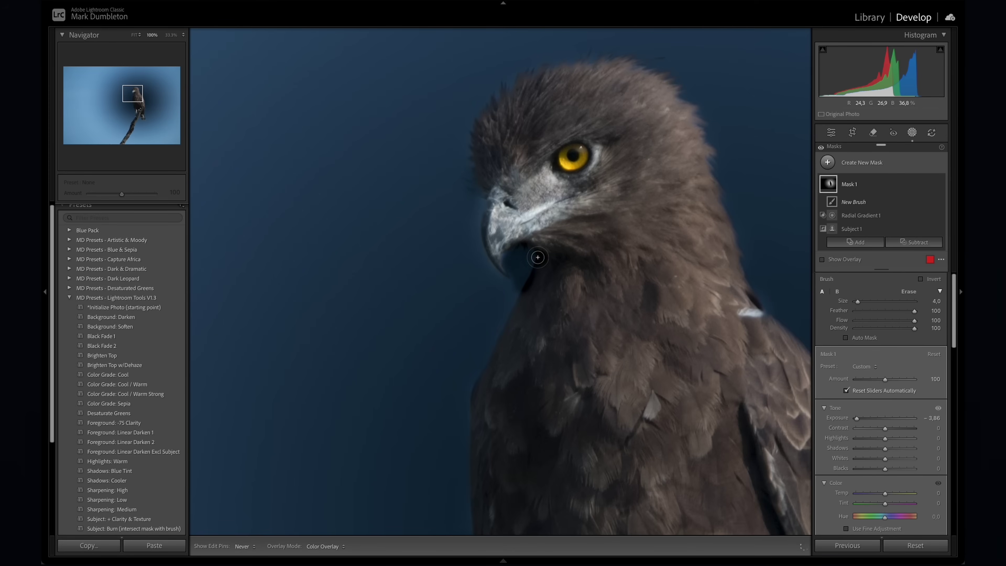
mouse_move(476, 200)
mouse_down()
mouse_move(476, 242)
mouse_move(506, 289)
mouse_up()
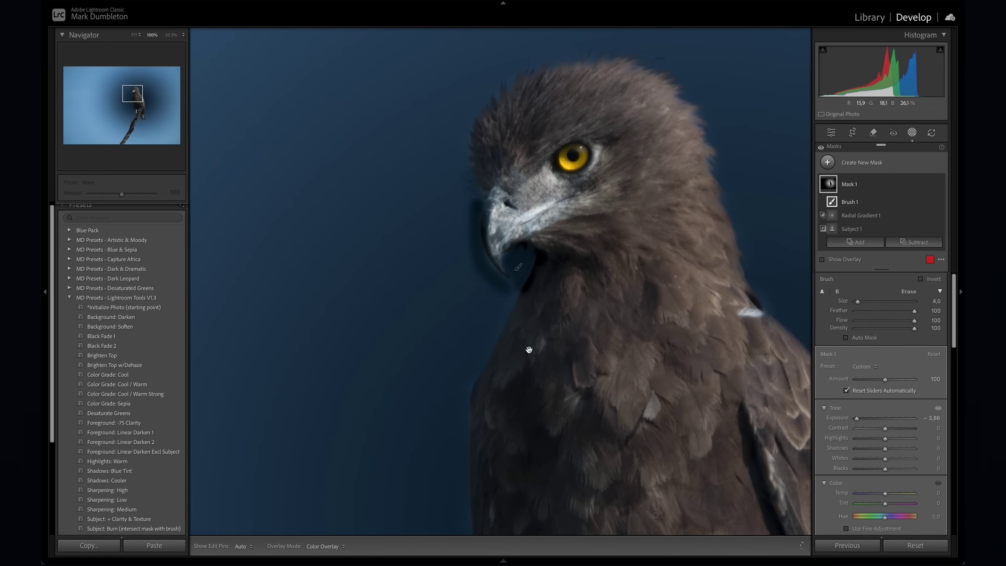
- Paint the bright sky gap inside the bird's curled talon with the same brush
drag(529, 349, 498, 168)
click(136, 114)
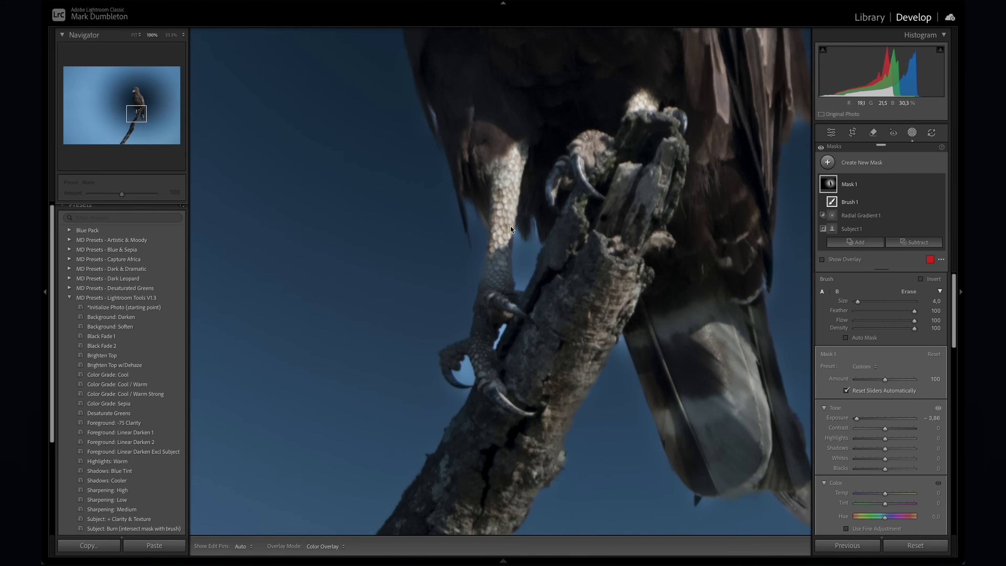
key(h)
mouse_move(463, 381)
mouse_down()
mouse_move(467, 364)
mouse_move(471, 386)
mouse_move(465, 360)
mouse_up()
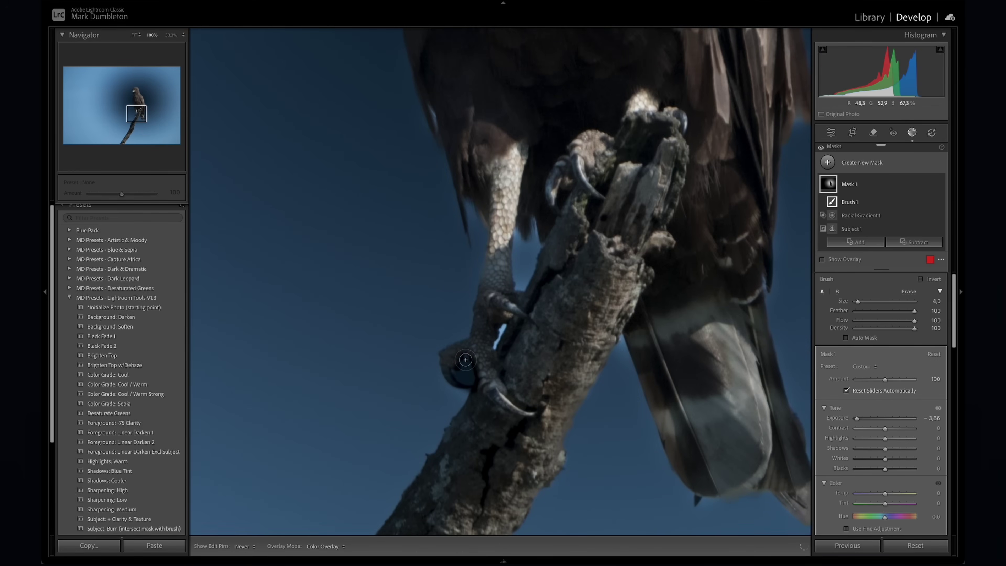
key(h)
- Compare the brush component's effect above and below the radial gradient in the mask's order, leaving it directly below the gradient
drag(852, 202, 853, 221)
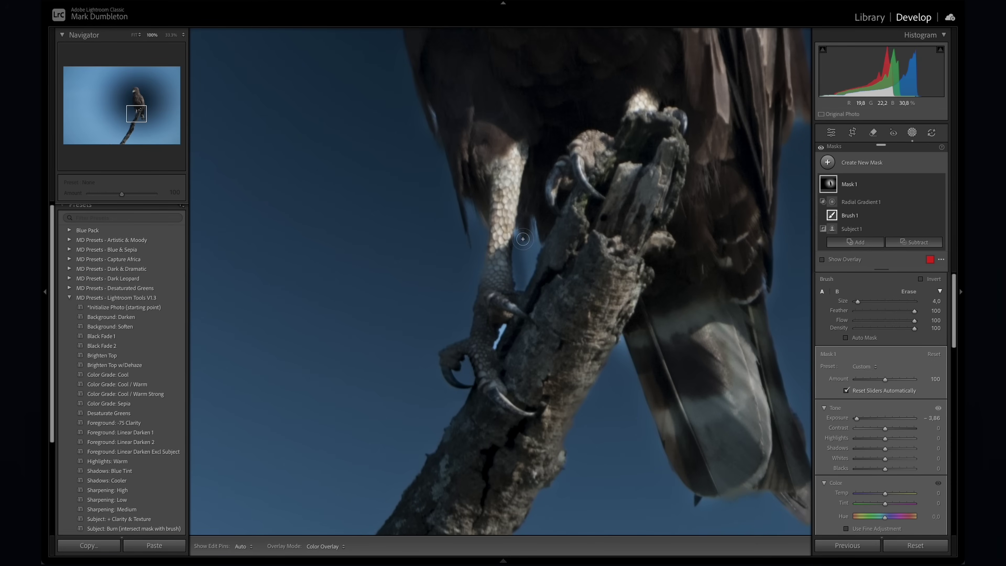
key(z)
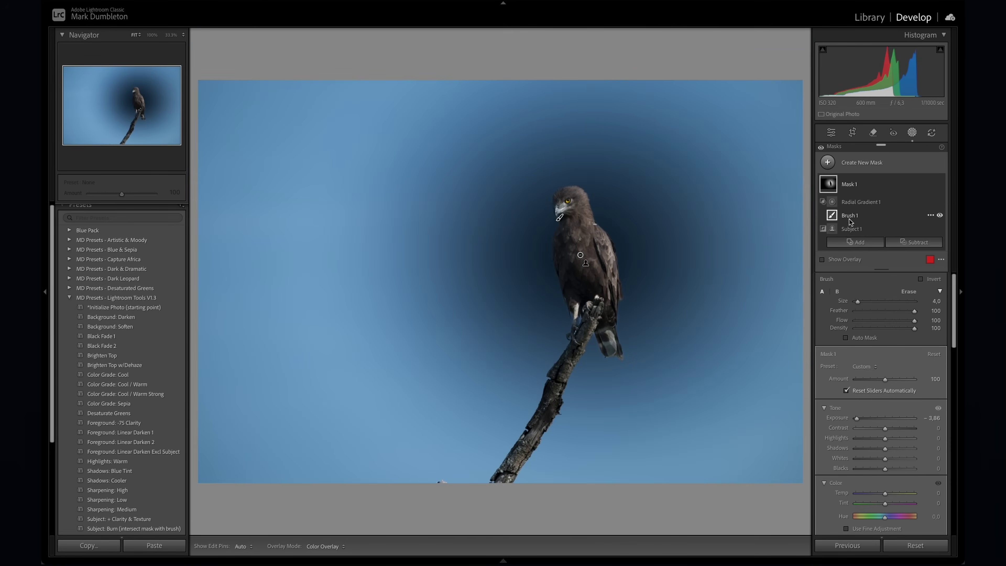
key(z)
drag(853, 218, 816, 198)
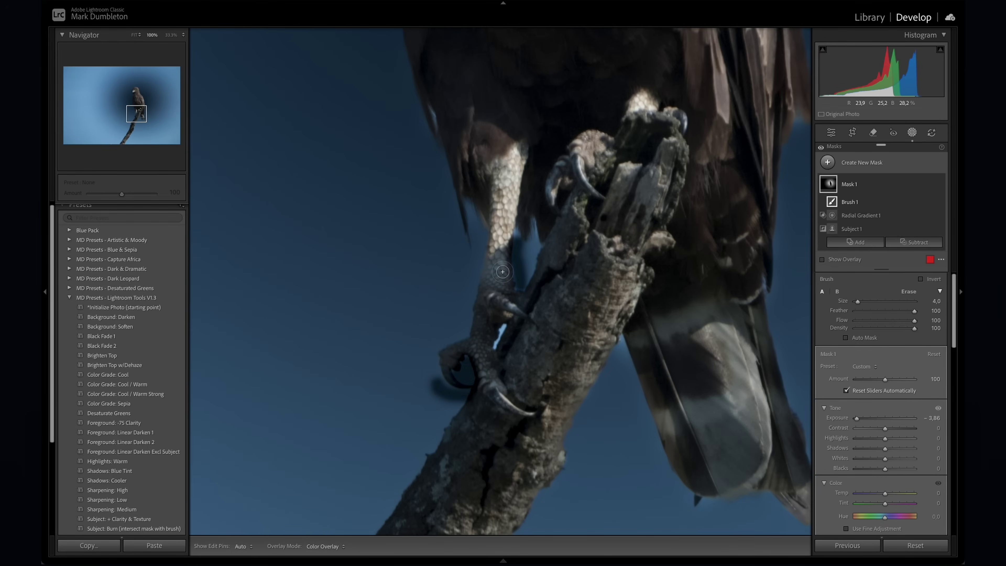
mouse_move(852, 203)
mouse_down()
mouse_move(797, 202)
mouse_move(810, 217)
mouse_up()
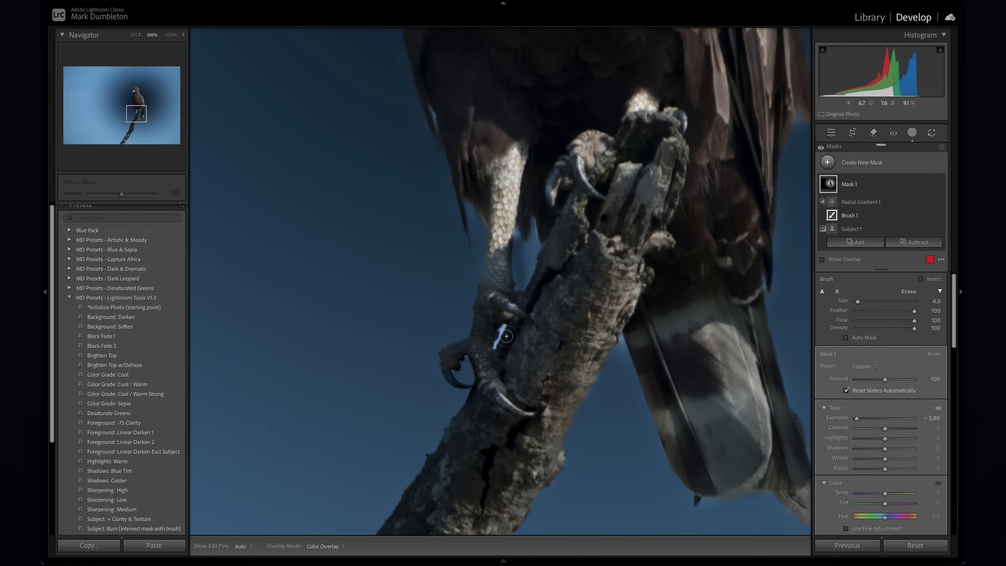
- Reduce the brush size to 1.0, paint the small bright gap between the bird's foot and the branch, and return to the full photo
key(bracketleft)
key(bracketleft)
key(h)
mouse_move(503, 326)
mouse_down()
mouse_move(496, 351)
mouse_move(505, 333)
mouse_up()
key(h)
key(z)
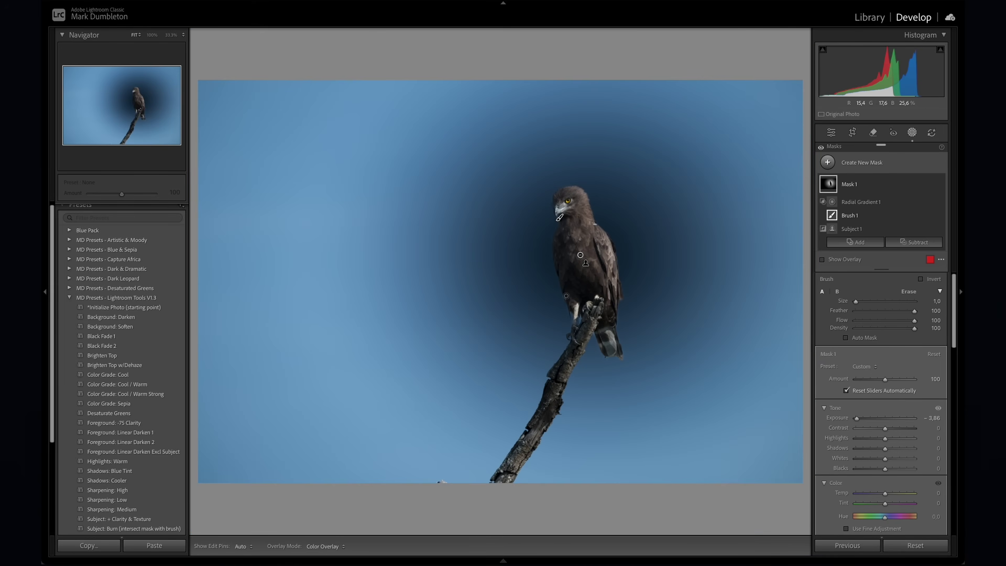
- Create a subject mask of the raptor and zoom to 100% on its head
mouse_move(582, 257)
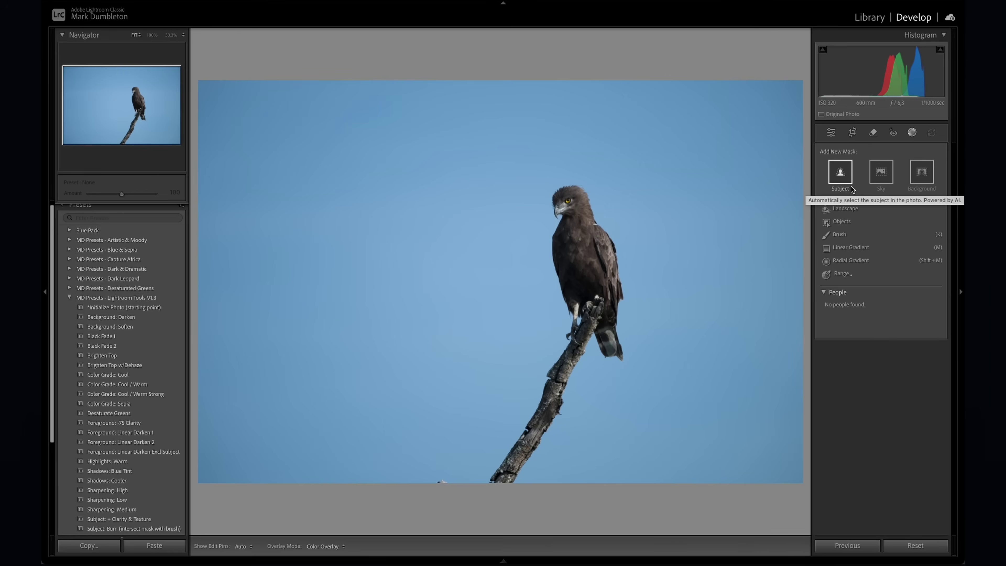
click(840, 174)
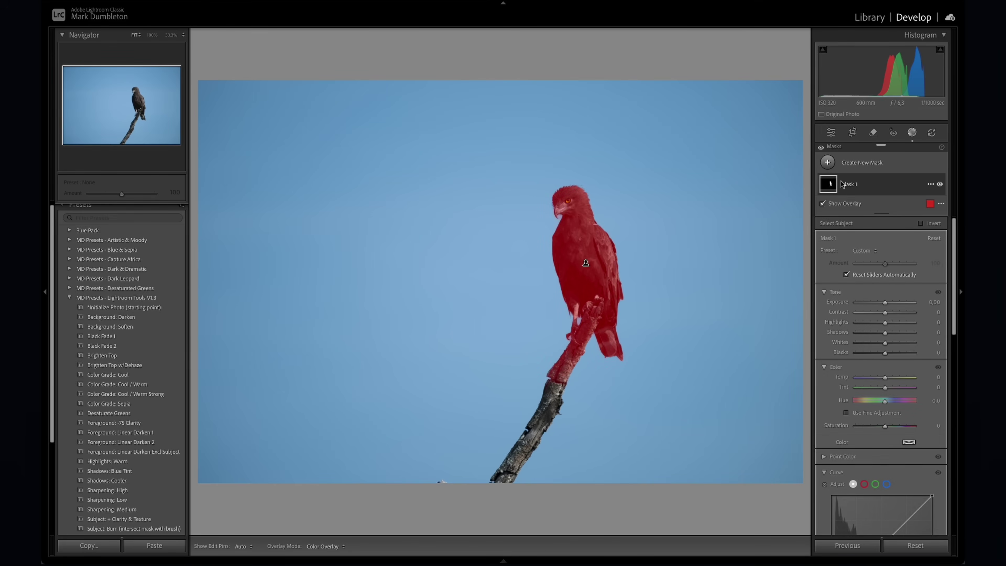
key(z)
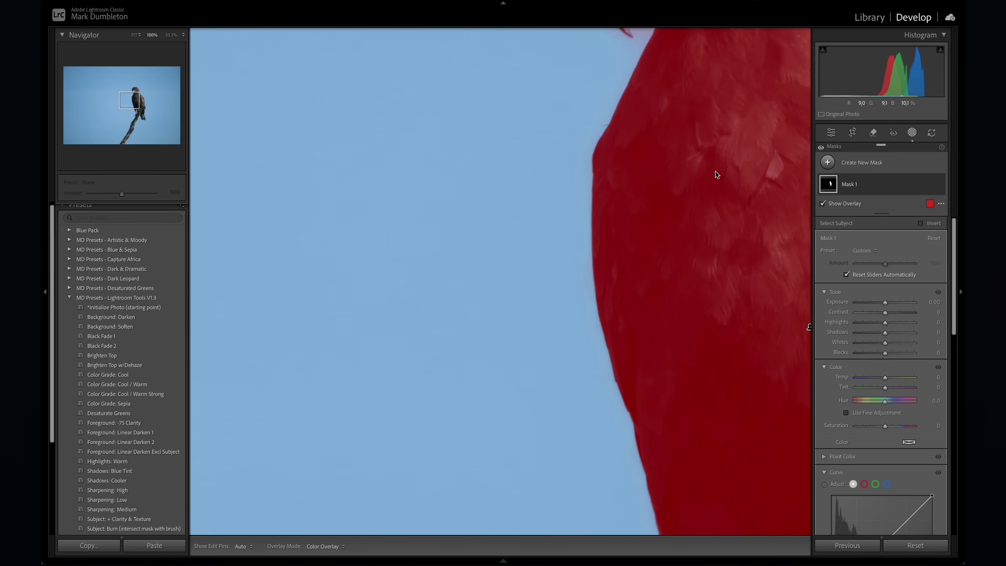
drag(717, 175, 487, 461)
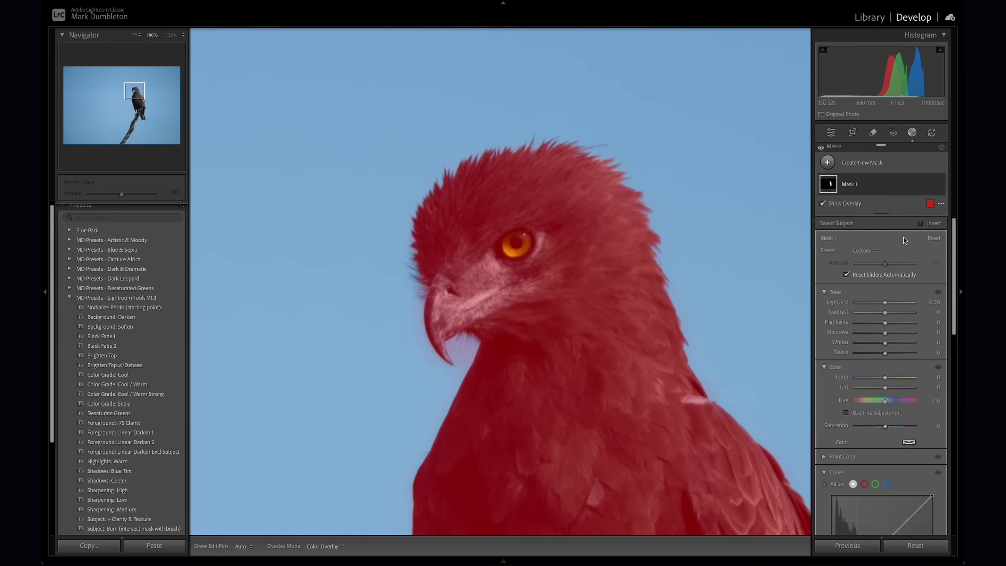
- Subtract a size 6.0 brush from the subject mask and paint out the spill around the beak
click(910, 215)
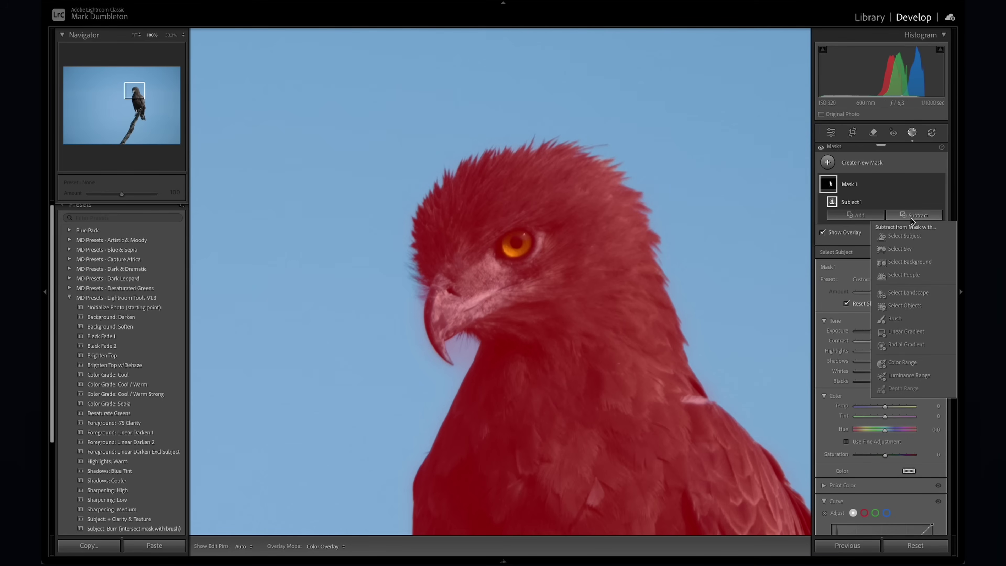
click(903, 321)
key(h)
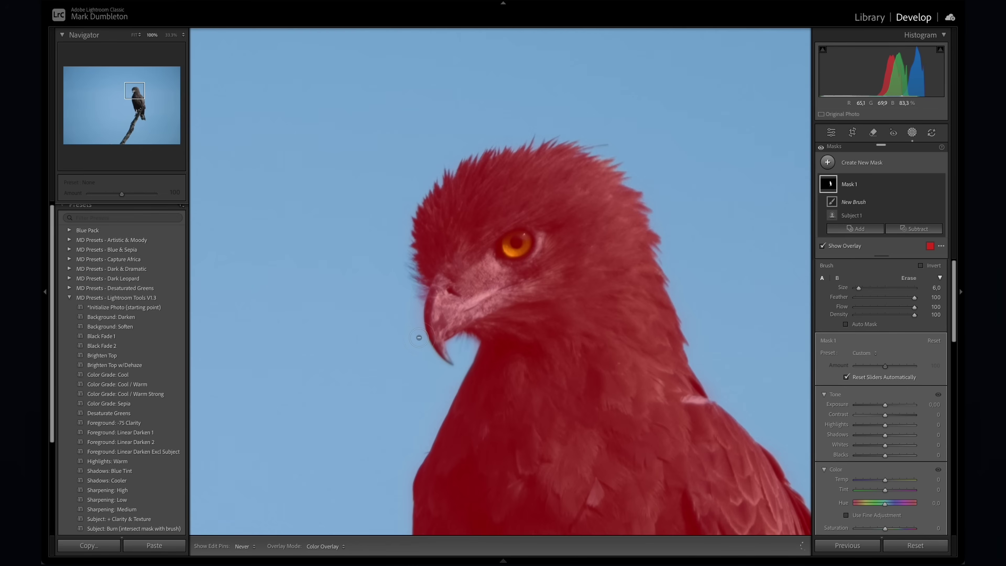
drag(418, 337, 422, 322)
- Examine the mask from head to claws with the White on Black overlay, and restore the Color Overlay mode
click(941, 246)
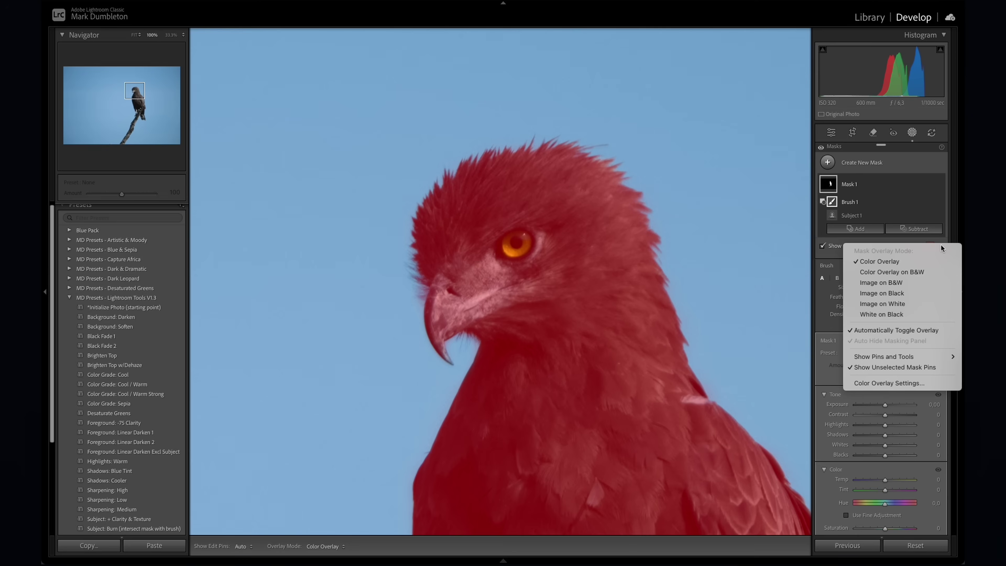
click(888, 314)
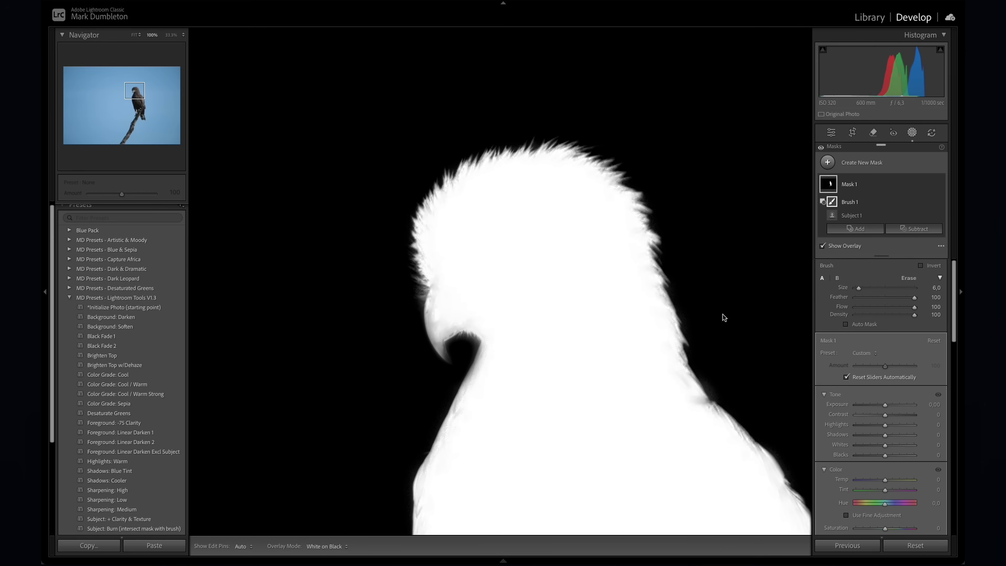
drag(553, 463, 547, 175)
drag(533, 406, 478, 112)
drag(478, 277, 491, 113)
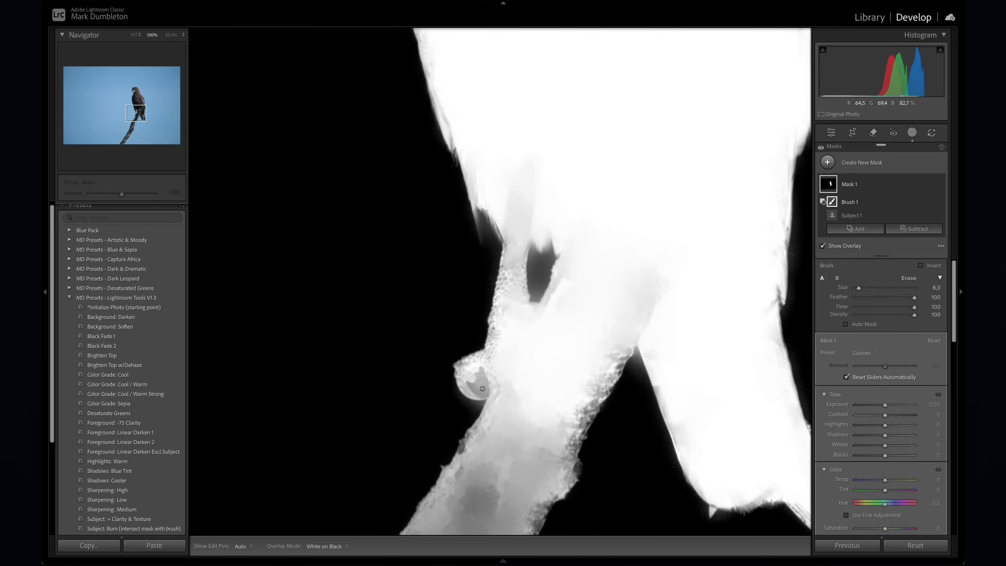
click(940, 246)
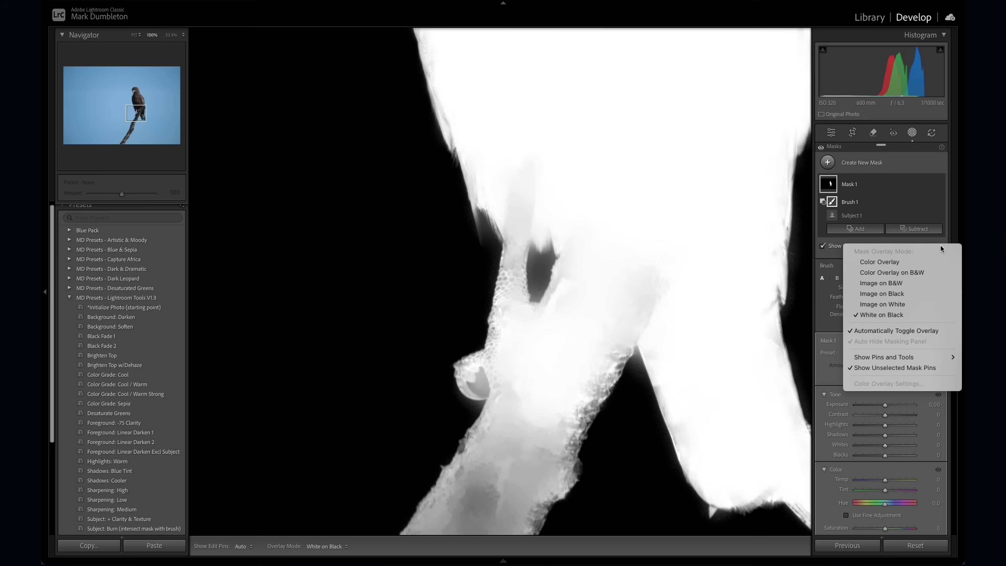
click(898, 263)
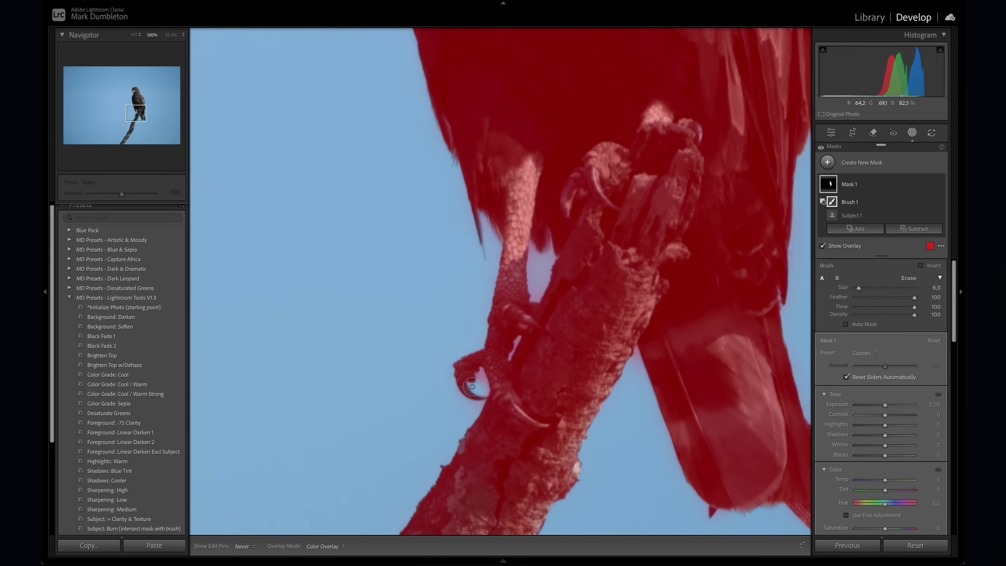
- Brush the mask out of the sky gaps inside the curled talon, between the leg and branch, and along the branch near the tail
drag(472, 387, 482, 373)
mouse_move(531, 279)
mouse_down()
mouse_move(537, 295)
mouse_move(533, 270)
mouse_move(542, 268)
mouse_up()
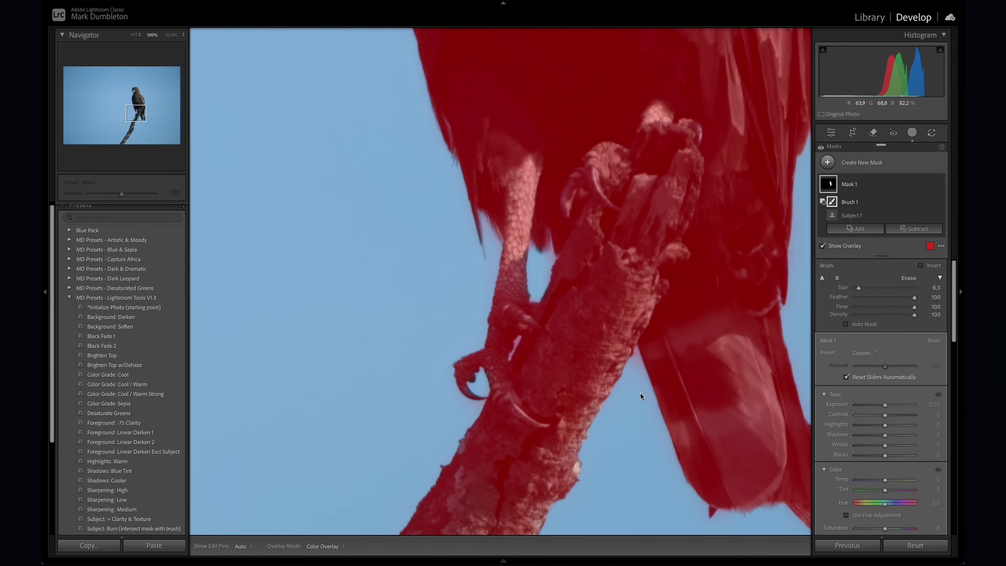
drag(636, 365, 635, 369)
drag(612, 408, 603, 437)
- Brush away the mask spill along the outer edge of the bird's wing and return to the head
drag(723, 335, 481, 357)
mouse_move(585, 165)
mouse_down()
mouse_move(577, 346)
mouse_move(561, 347)
mouse_up()
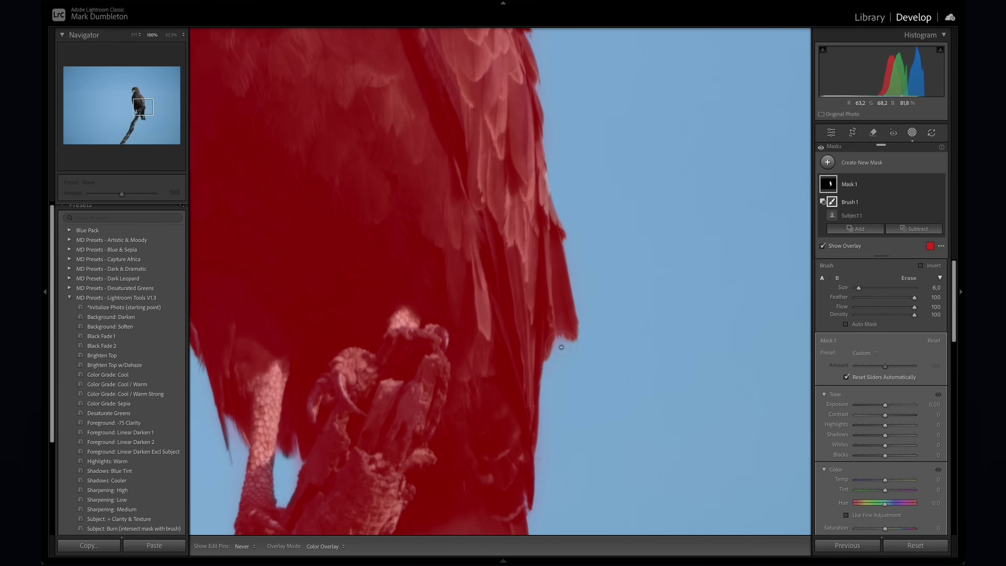
scroll(635, 386, up, 10)
scroll(654, 392, left, 5)
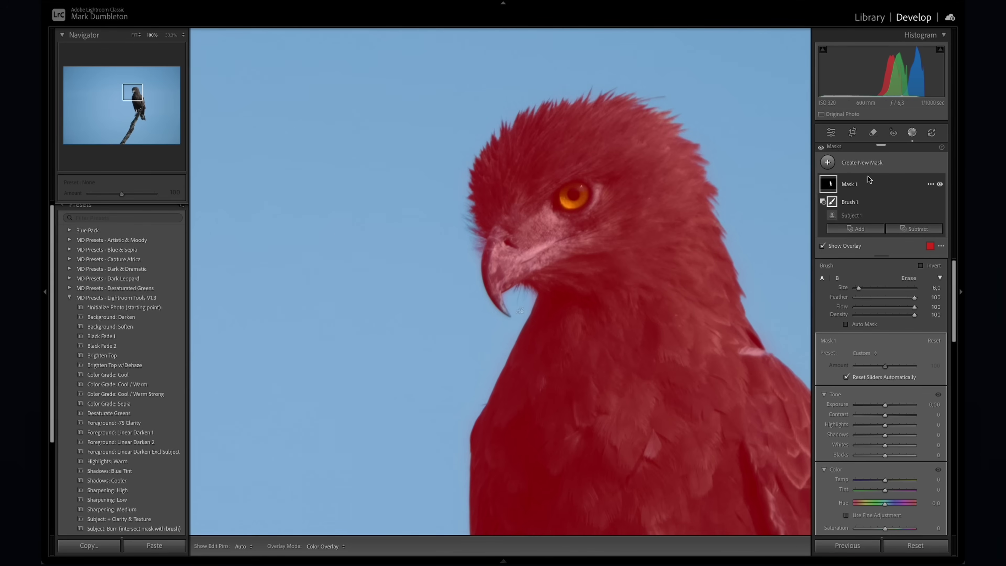
- Collapse the mask's components and rename the mask "Subject Template"
click(845, 185)
double_click(845, 184)
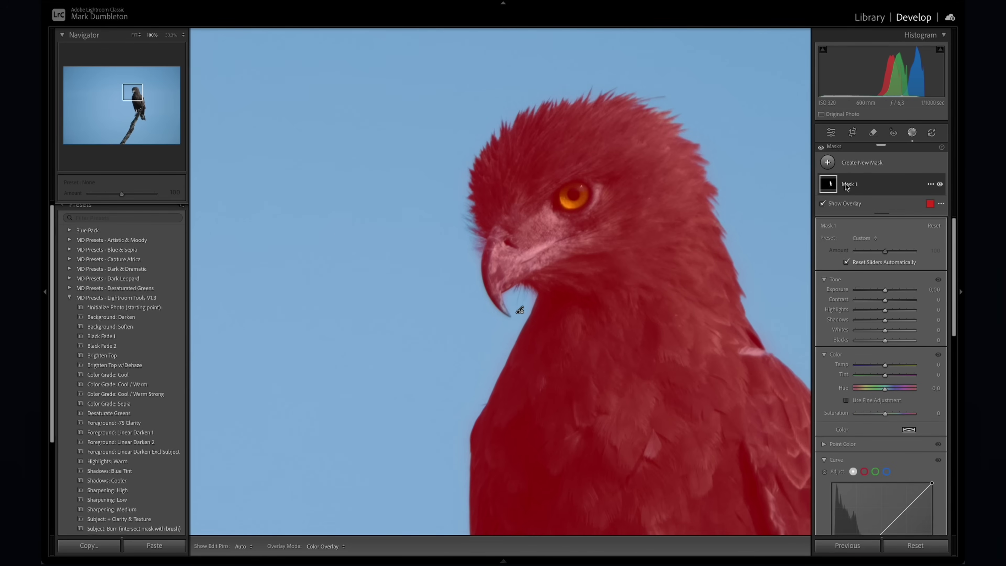
text(Subje)
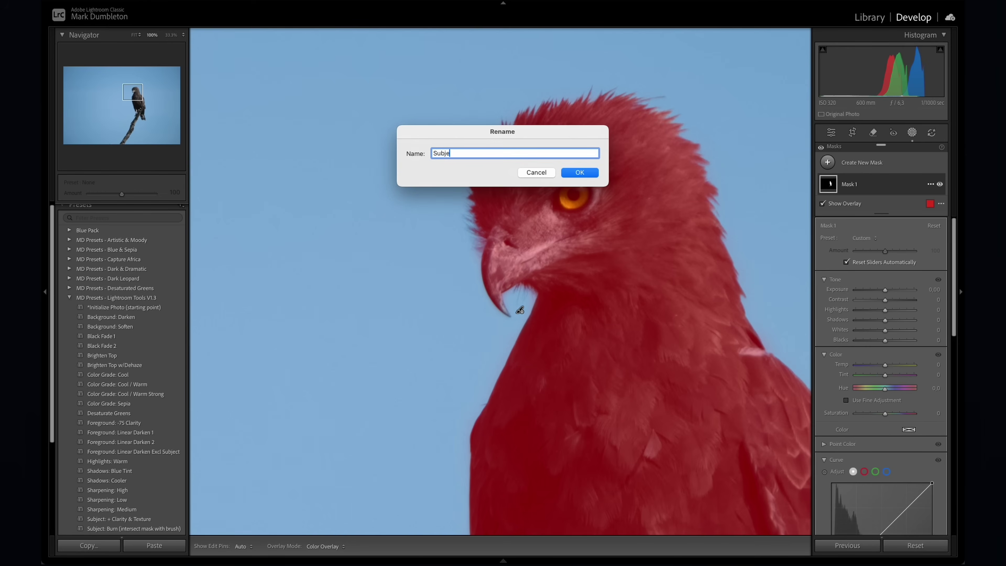
text(ct Template)
key(Return)
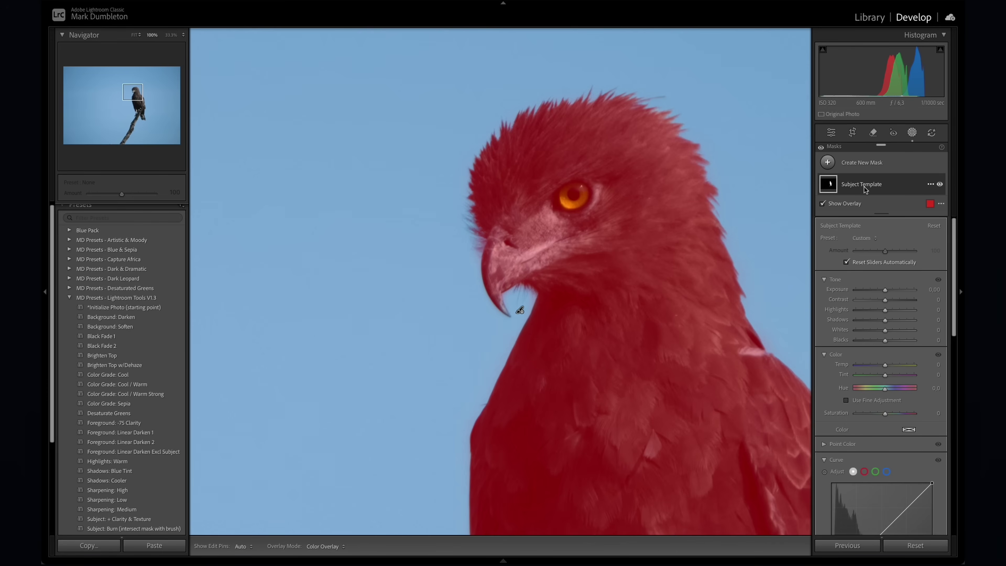
- Duplicate the Subject Template mask and invert the copy so it covers everything around the bird
key(z)
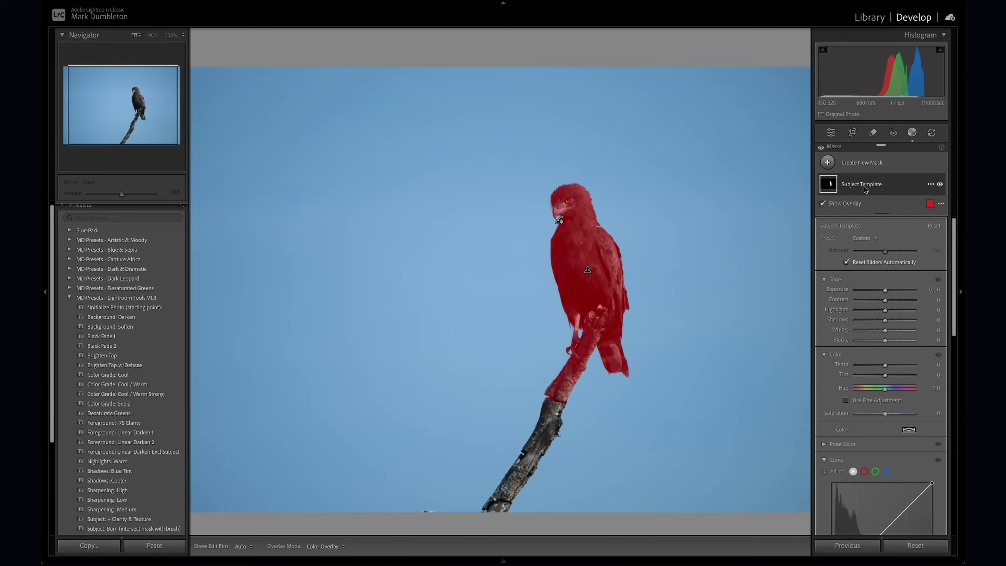
click(930, 185)
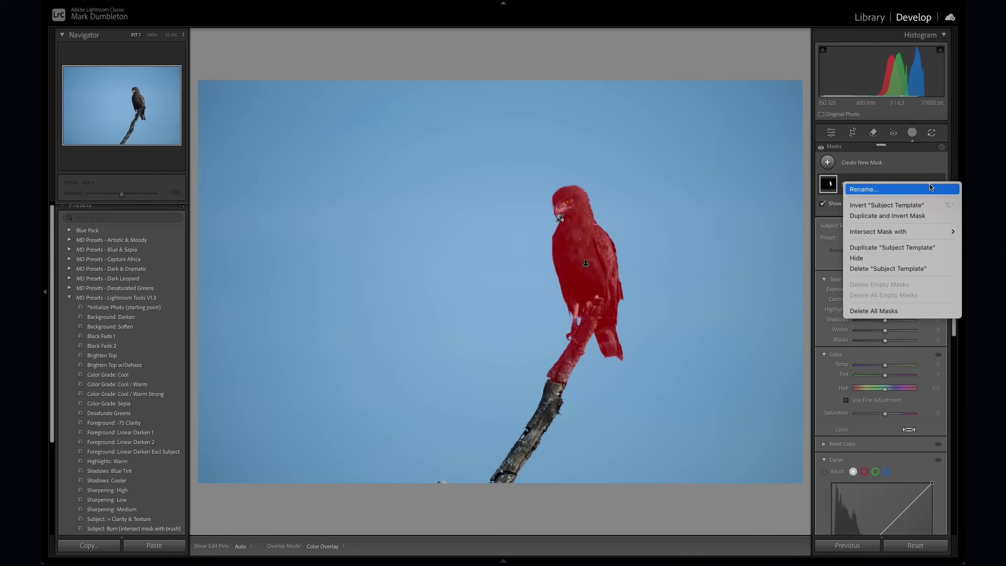
click(902, 247)
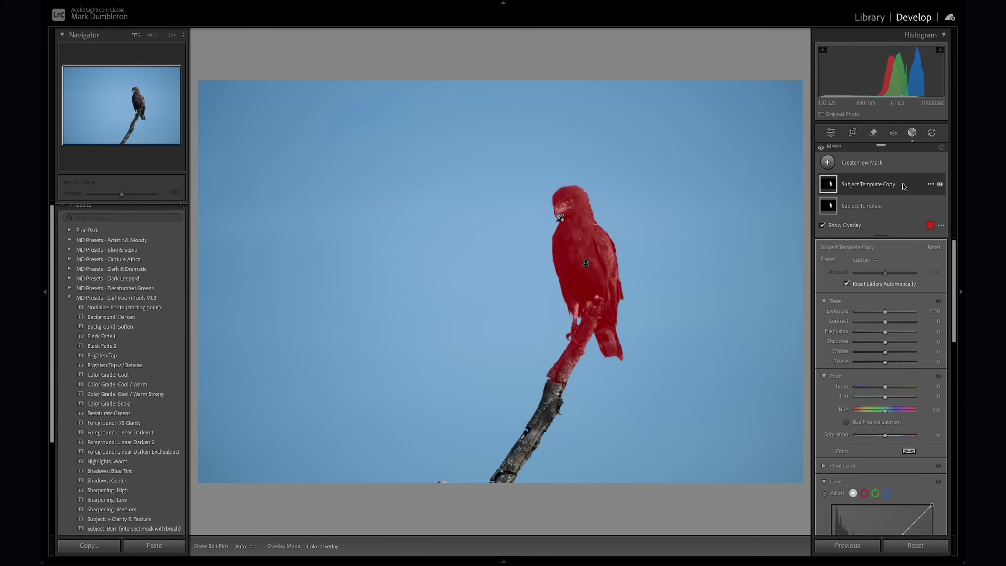
click(929, 184)
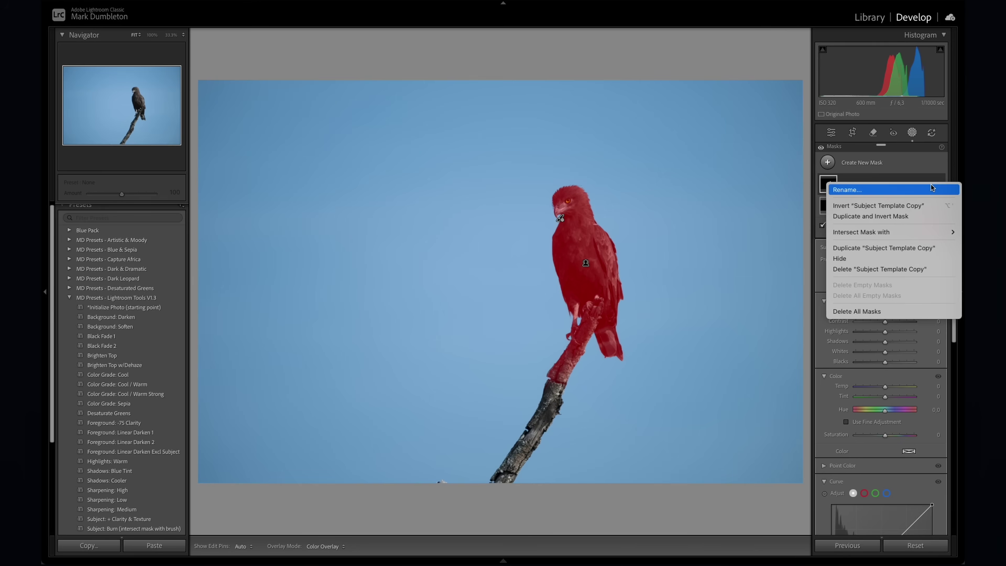
click(902, 205)
click(893, 191)
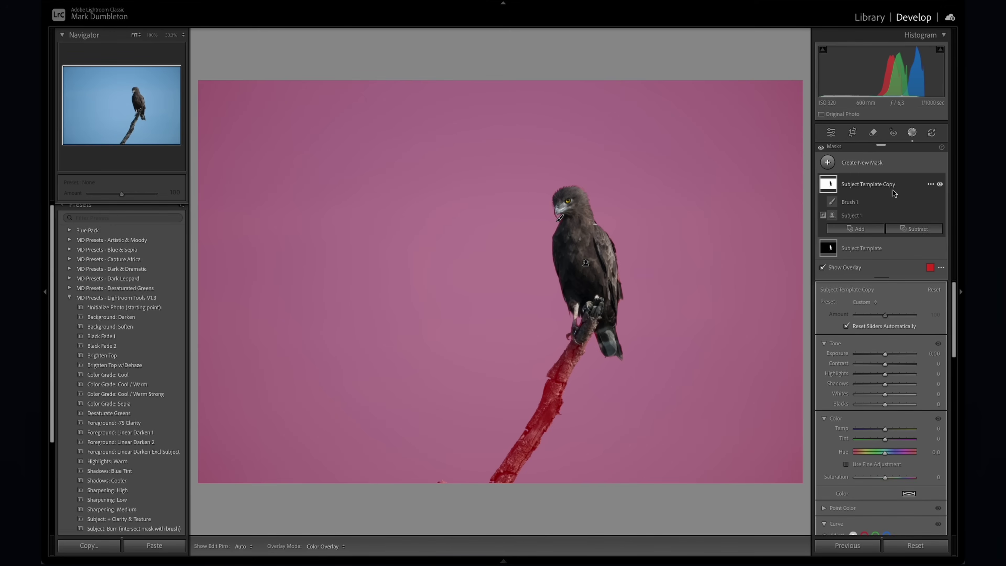
- Intersect the inverted copy with a fully feathered radial gradient centred on the bird, and lower its exposure
click(856, 229)
click(896, 361)
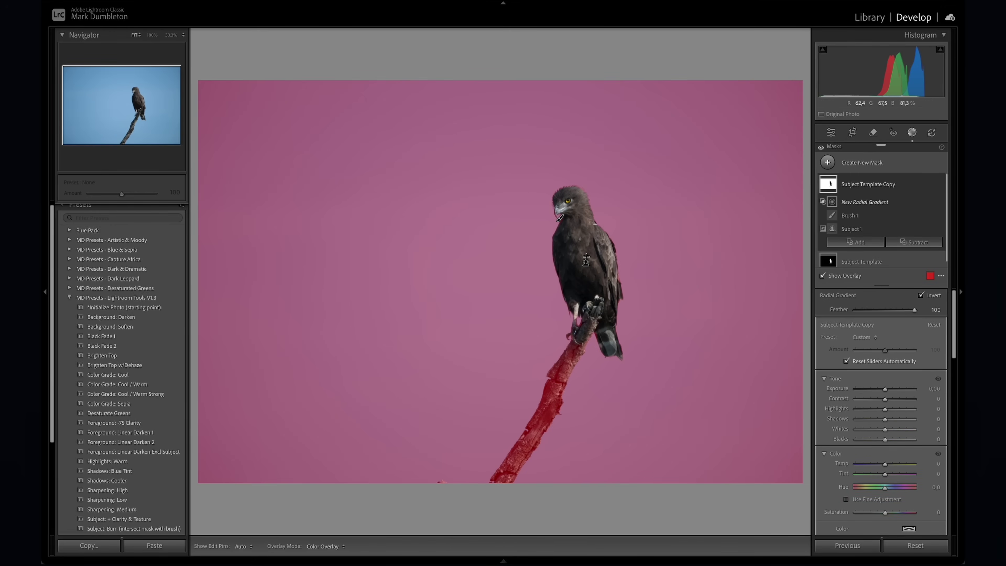
drag(586, 260, 738, 410)
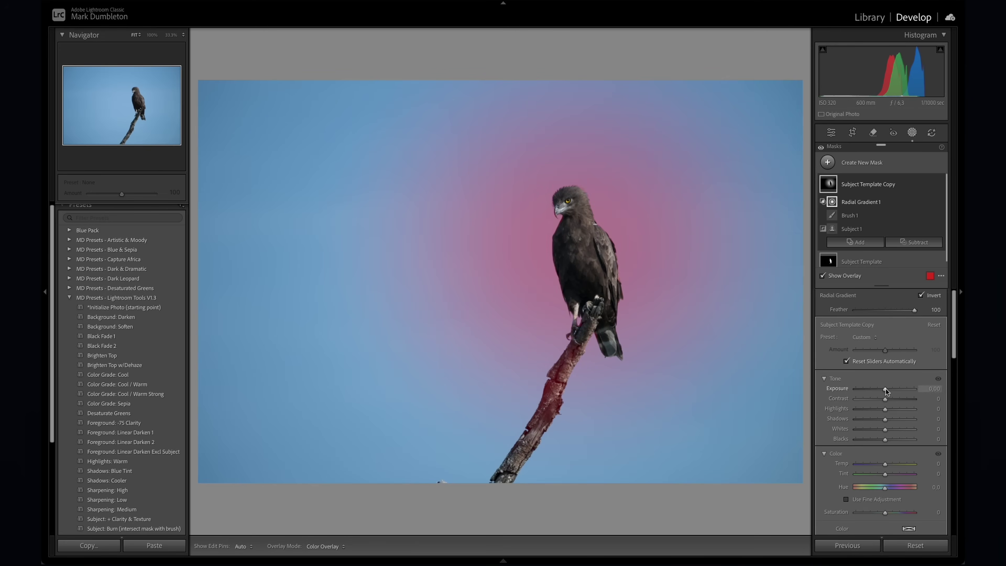
drag(885, 388, 862, 390)
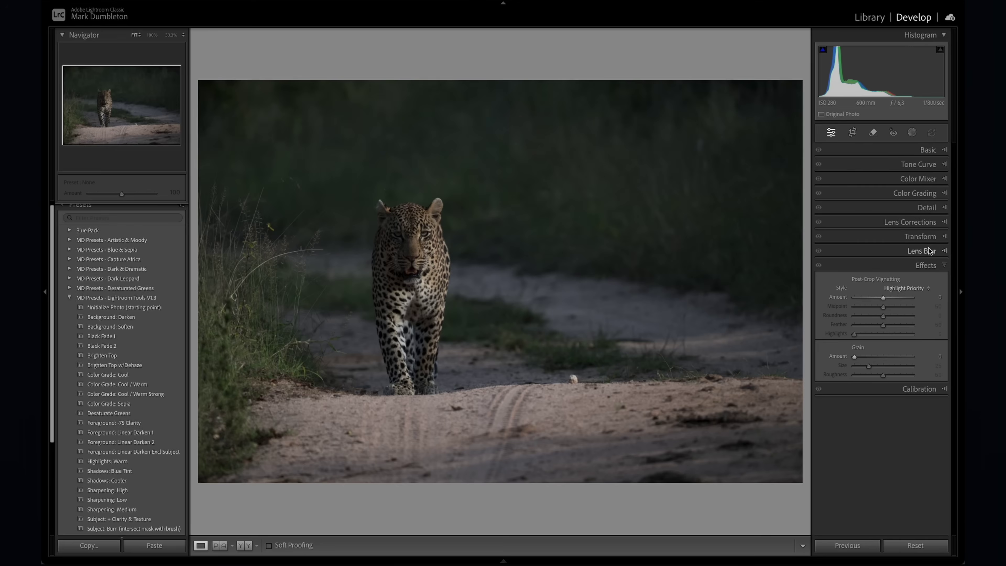
- Try sharpening the leopard photo with Amount 58, Radius 0.5, Detail 0 and Masking 48, and reset the Amount
click(928, 210)
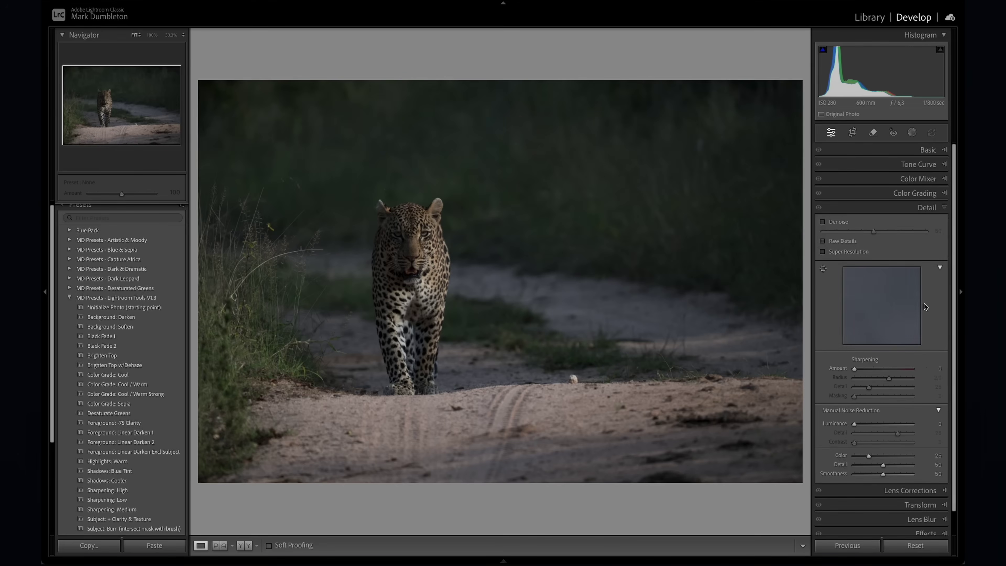
drag(854, 370, 880, 399)
alt+click(884, 397)
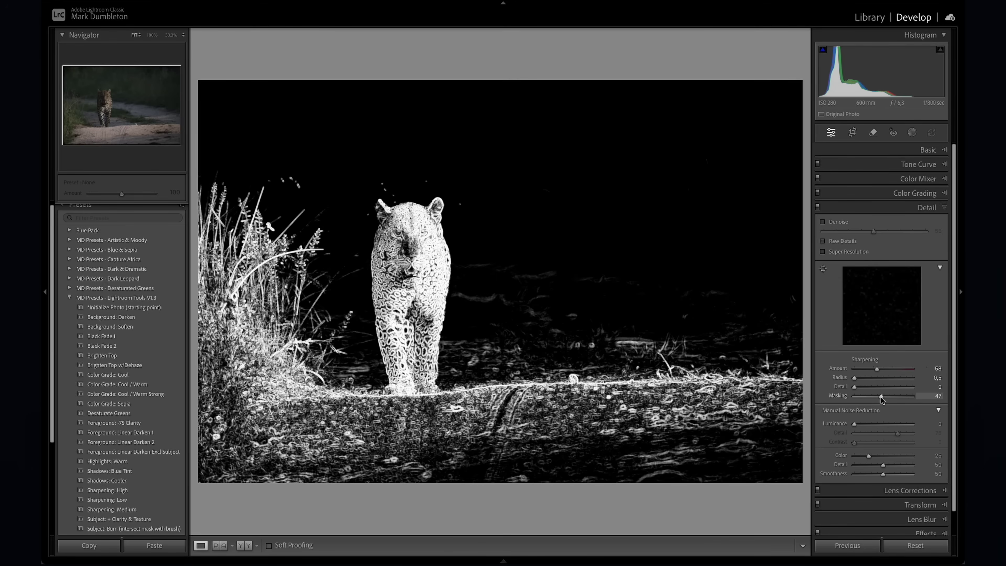
drag(881, 399, 883, 396)
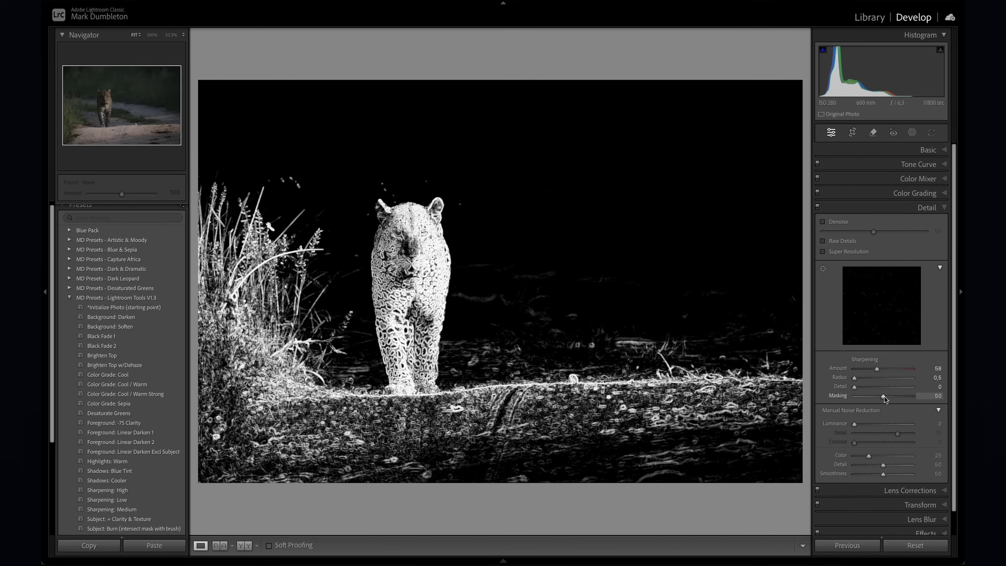
drag(884, 396, 882, 397)
drag(882, 396, 882, 396)
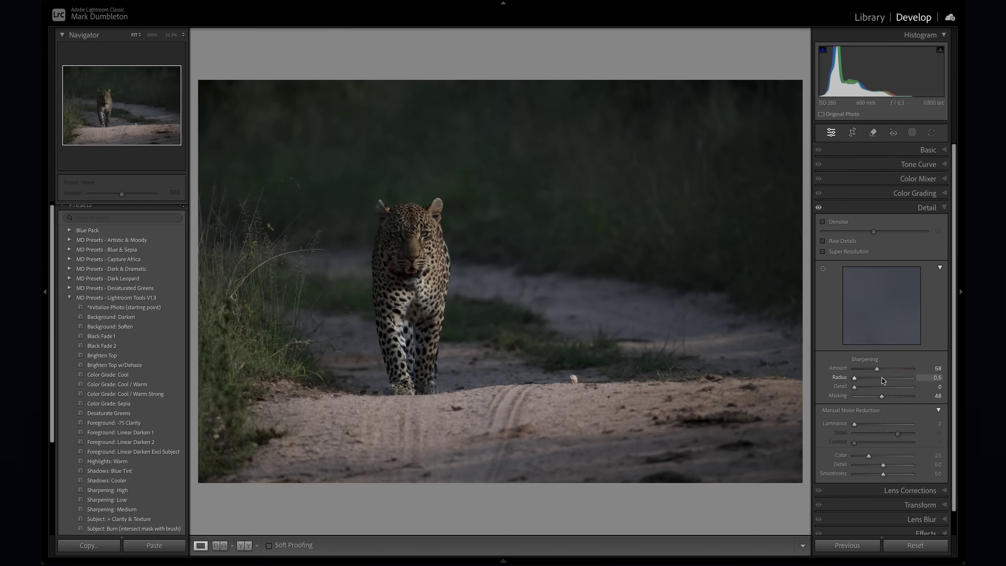
double_click(838, 369)
- Create a subject mask on the leopard, raise its Clarity, and inspect the effect up close
click(911, 132)
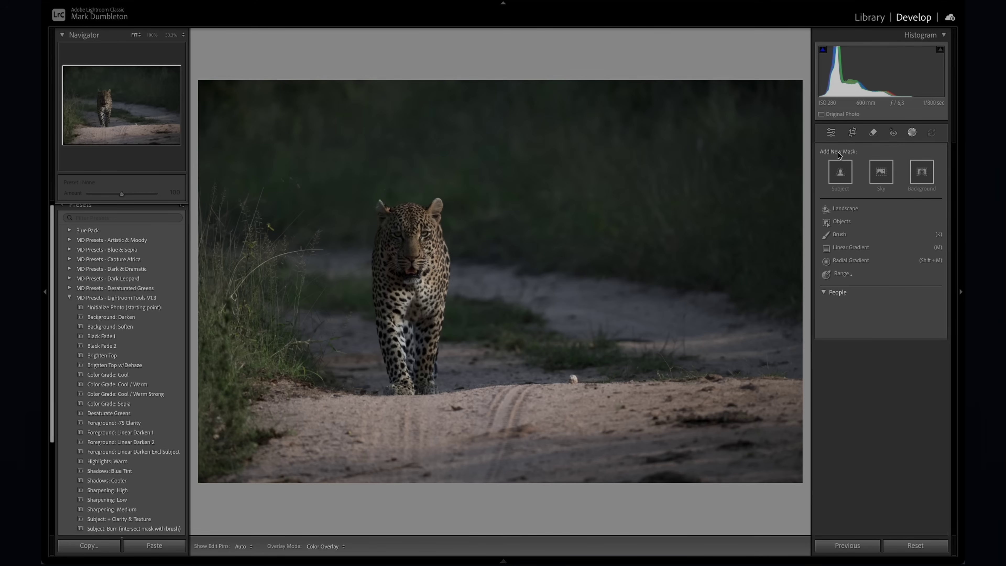
click(830, 176)
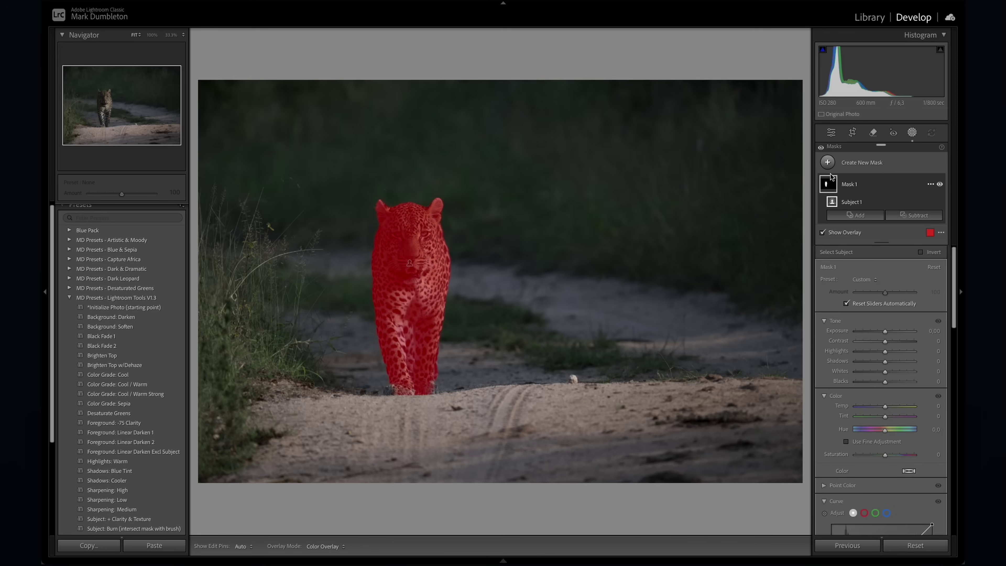
scroll(903, 420, down, 10)
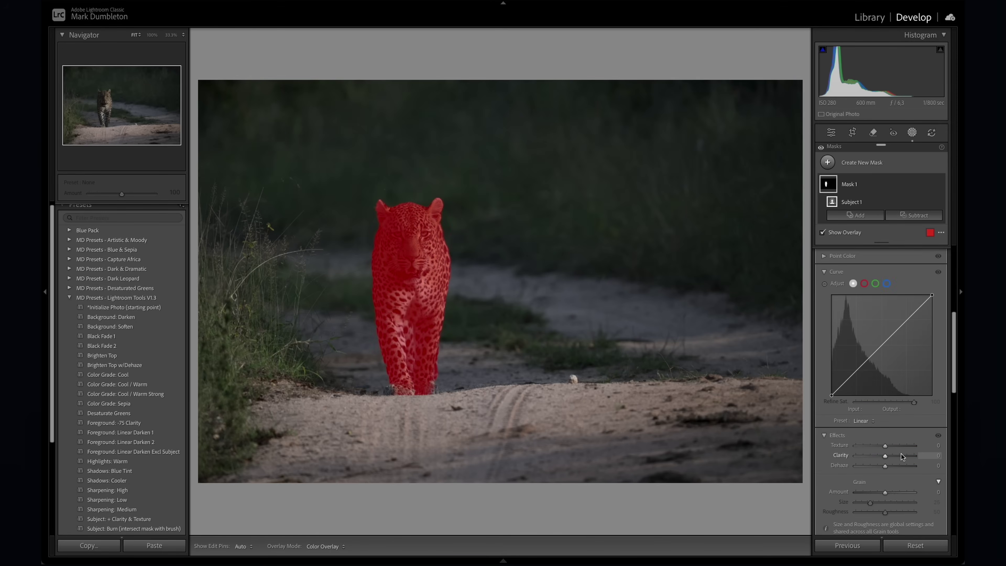
mouse_move(881, 457)
mouse_down()
mouse_move(904, 453)
mouse_move(892, 454)
mouse_up()
key(z)
click(106, 98)
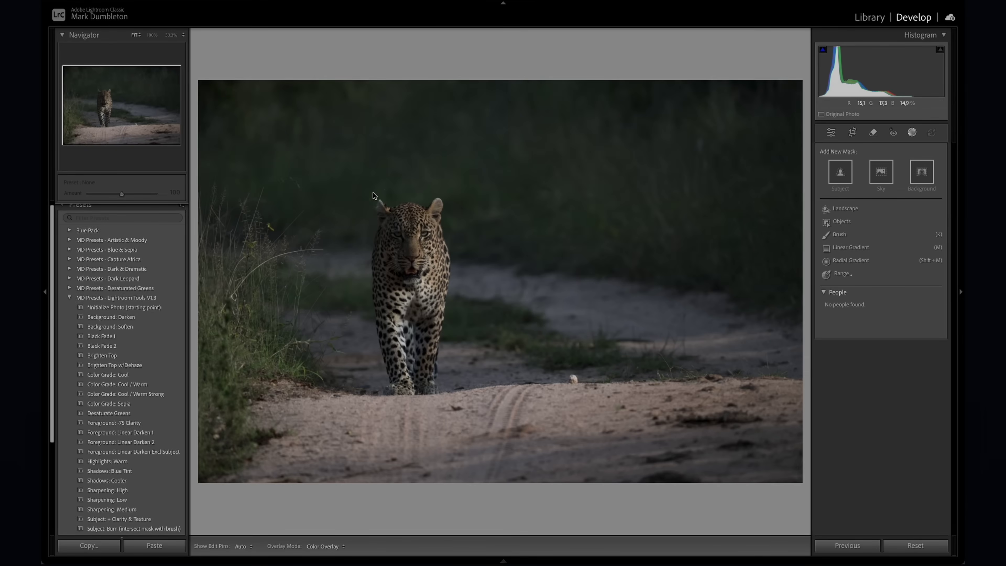
- Crop the photo tighter around the leopard, keeping the original aspect ratio
key(r)
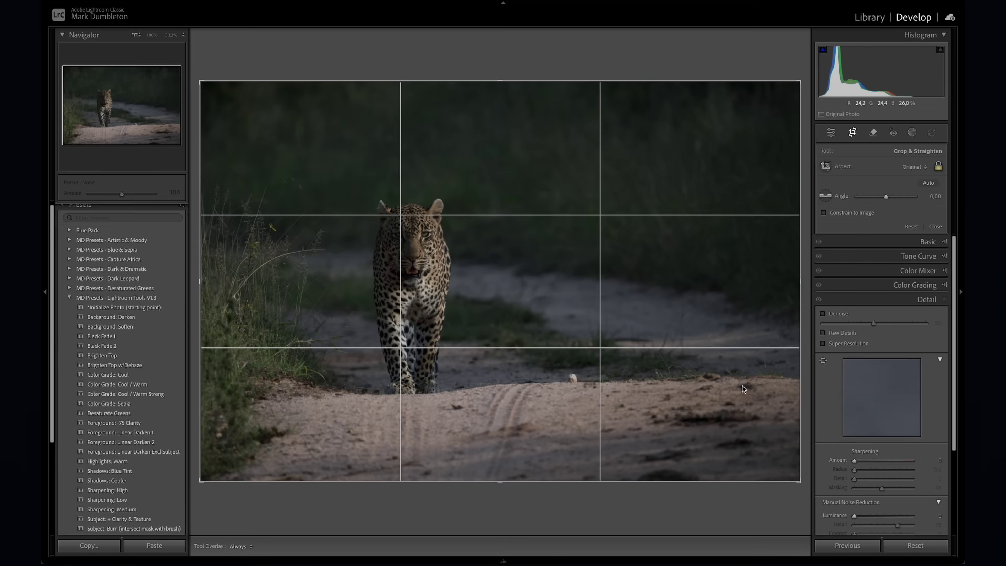
drag(801, 481, 767, 456)
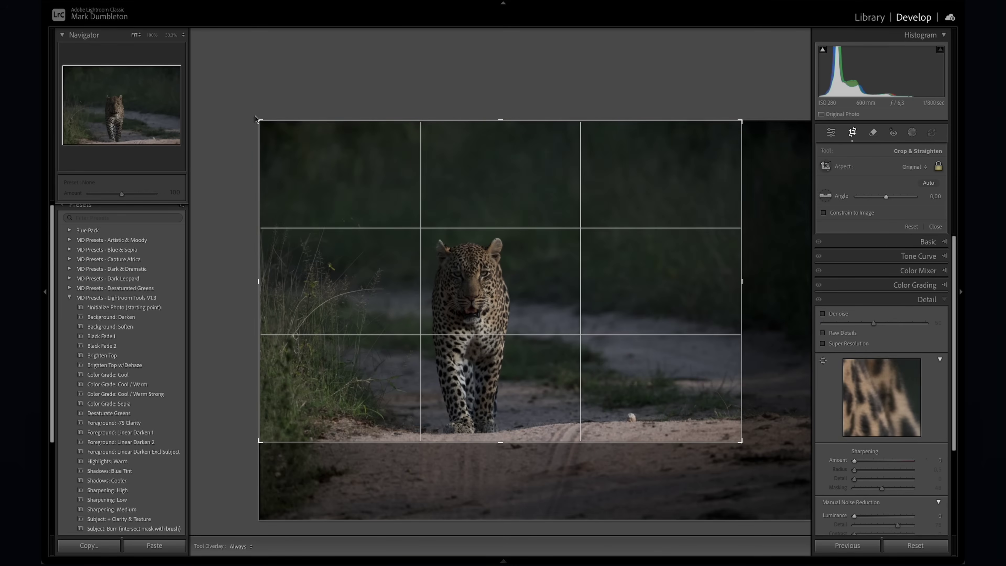
drag(260, 120, 292, 157)
key(Return)
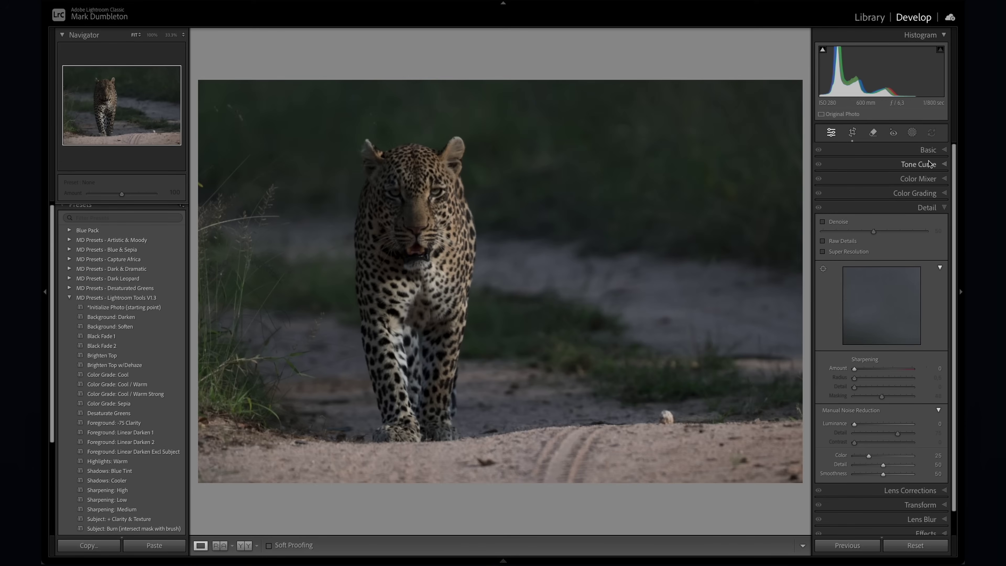
- Create a Color Range mask by sampling the warm, sunlit fur on the leopard's cheek
click(912, 133)
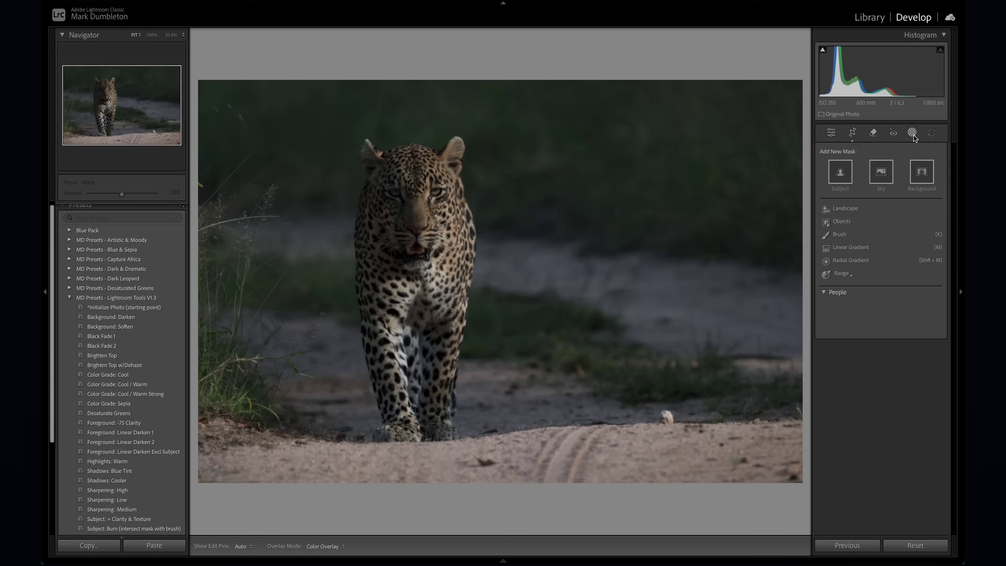
click(851, 275)
click(857, 294)
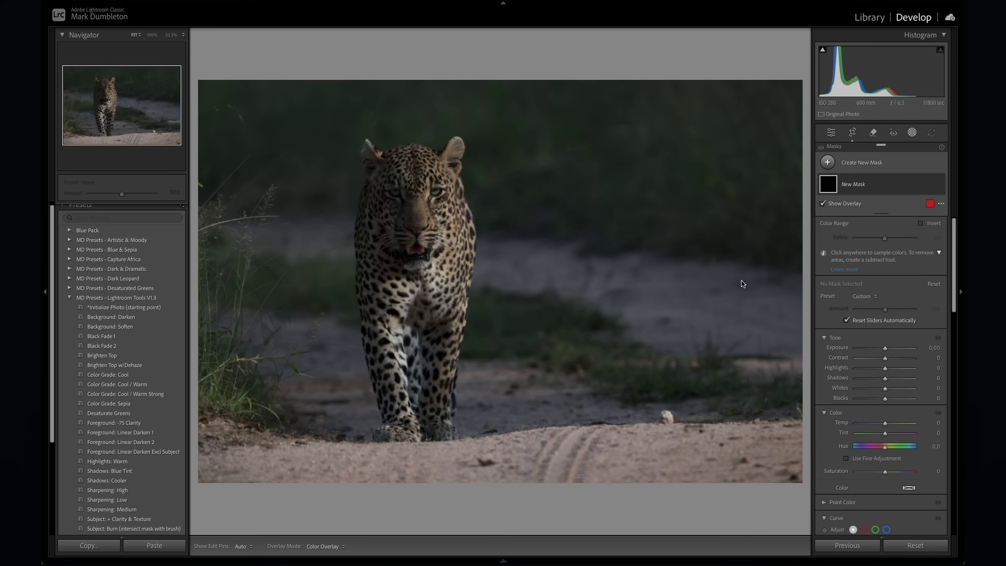
click(451, 231)
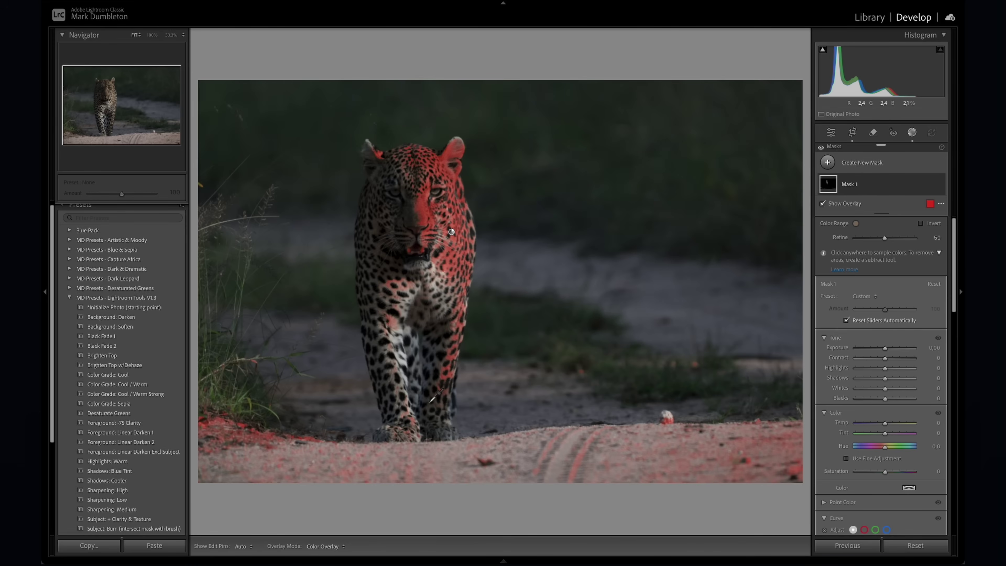
- Subtract a Luminance Range from the color mask, limited to the shadows with the upper end at 22/49
click(872, 192)
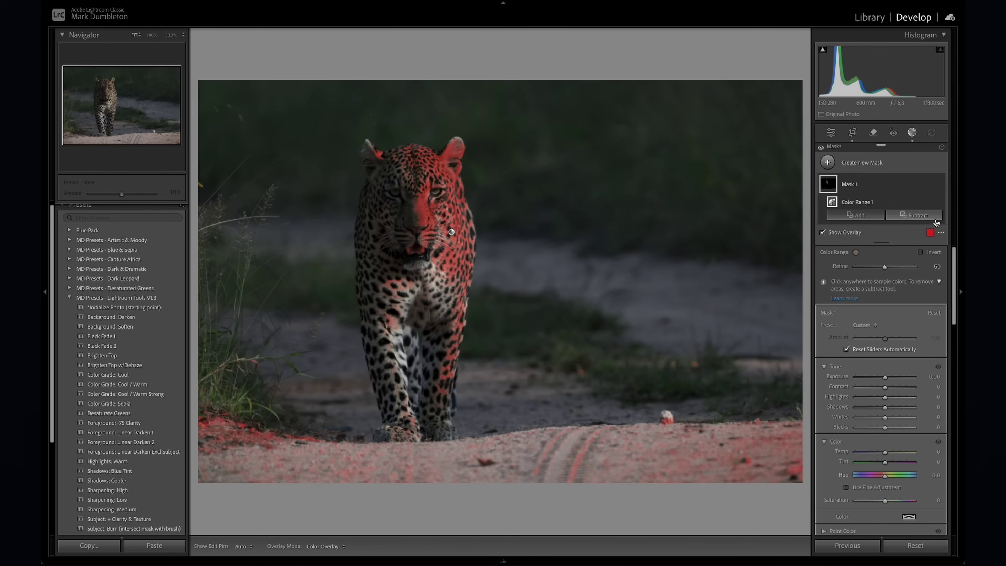
click(914, 229)
click(907, 376)
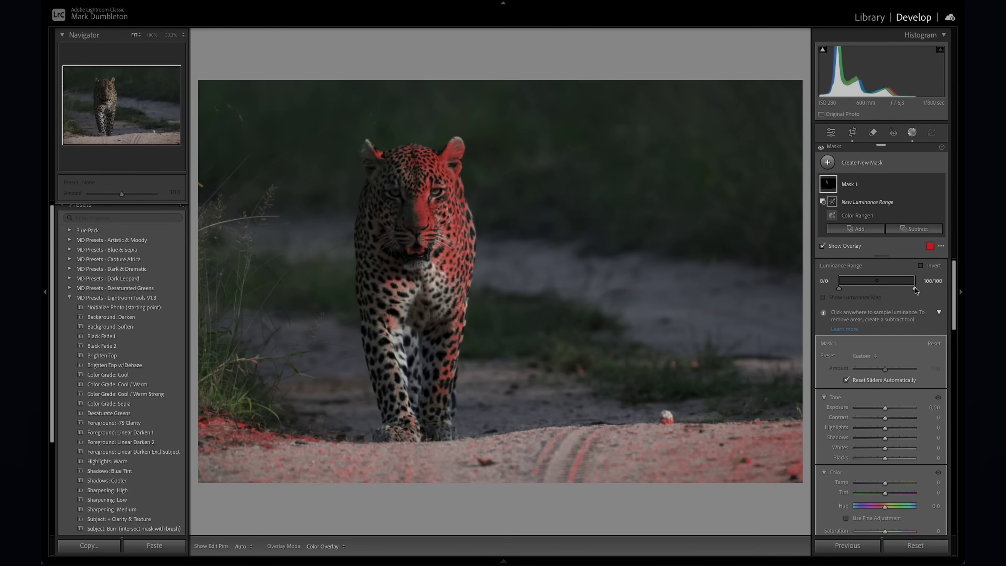
drag(914, 288, 876, 288)
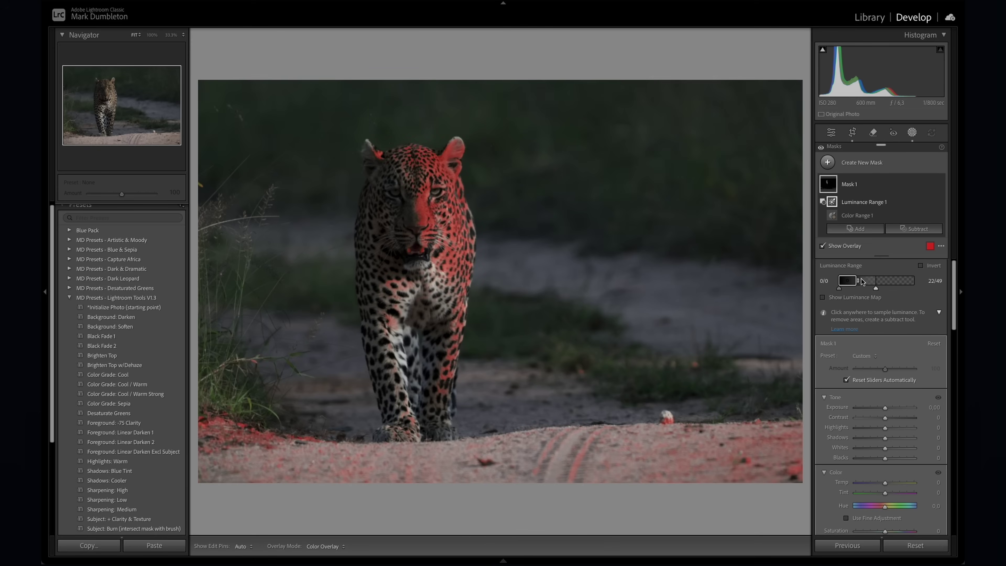
- Subtract the sandy foreground from the mask with brush strokes on both sides of the road
click(907, 231)
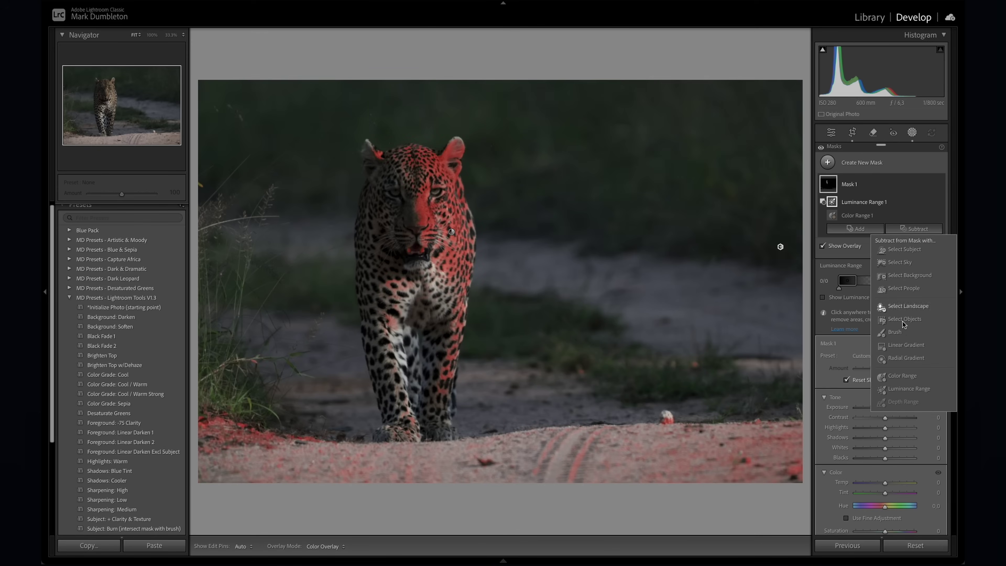
click(900, 333)
mouse_move(668, 419)
mouse_down()
mouse_move(786, 419)
mouse_move(762, 436)
mouse_up()
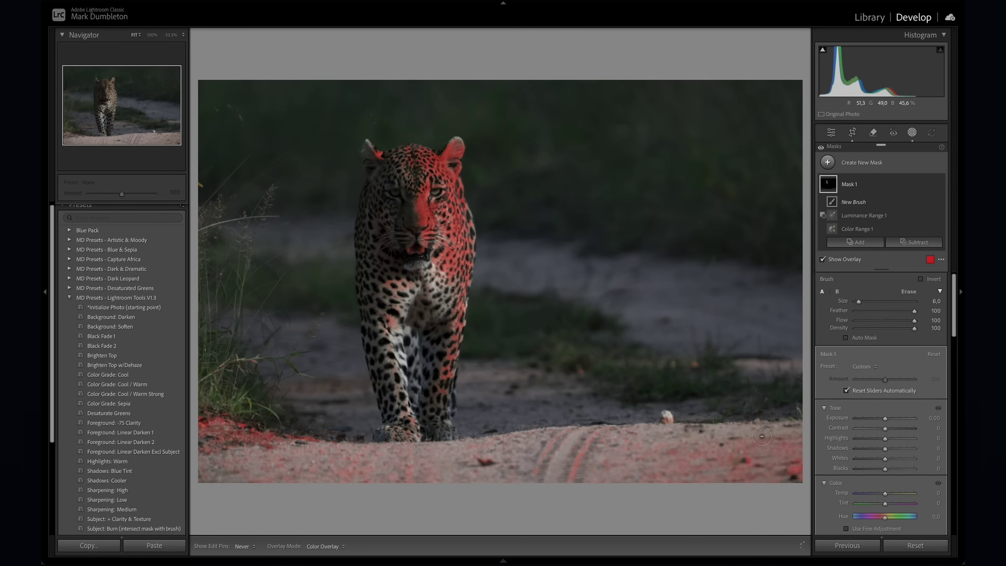
mouse_move(581, 453)
mouse_down()
mouse_move(609, 413)
mouse_move(484, 430)
mouse_move(688, 439)
mouse_up()
mouse_move(330, 450)
mouse_down()
mouse_move(211, 418)
mouse_move(245, 428)
mouse_move(217, 455)
mouse_move(220, 499)
mouse_up()
mouse_move(267, 433)
mouse_down()
mouse_move(302, 489)
mouse_move(287, 493)
mouse_move(270, 425)
mouse_move(398, 477)
mouse_move(447, 478)
mouse_up()
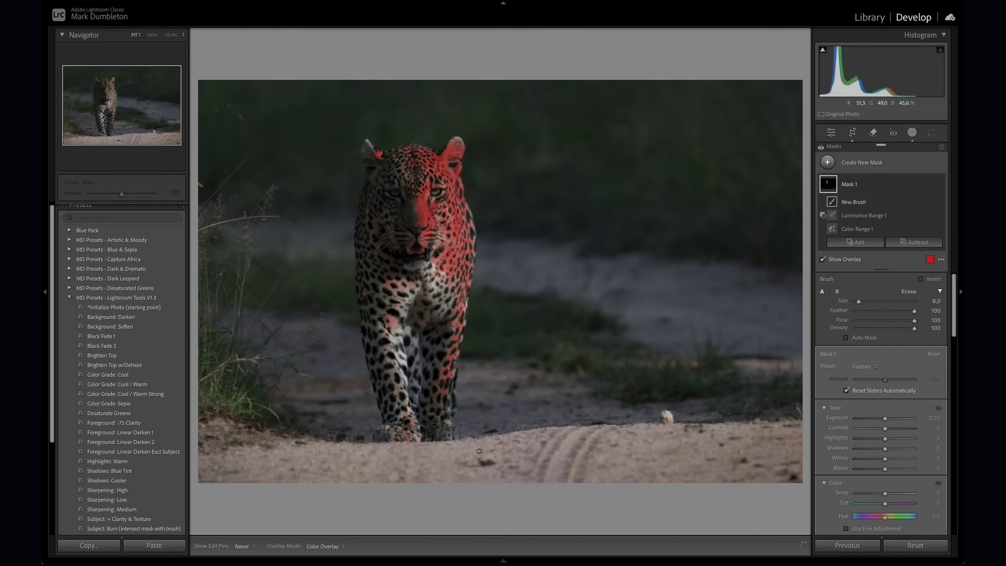
- Set the fur mask's Temp to 48, Exposure to 0.54, Tint to 18 and Hue to 0.6, and reset Saturation
drag(884, 494, 898, 493)
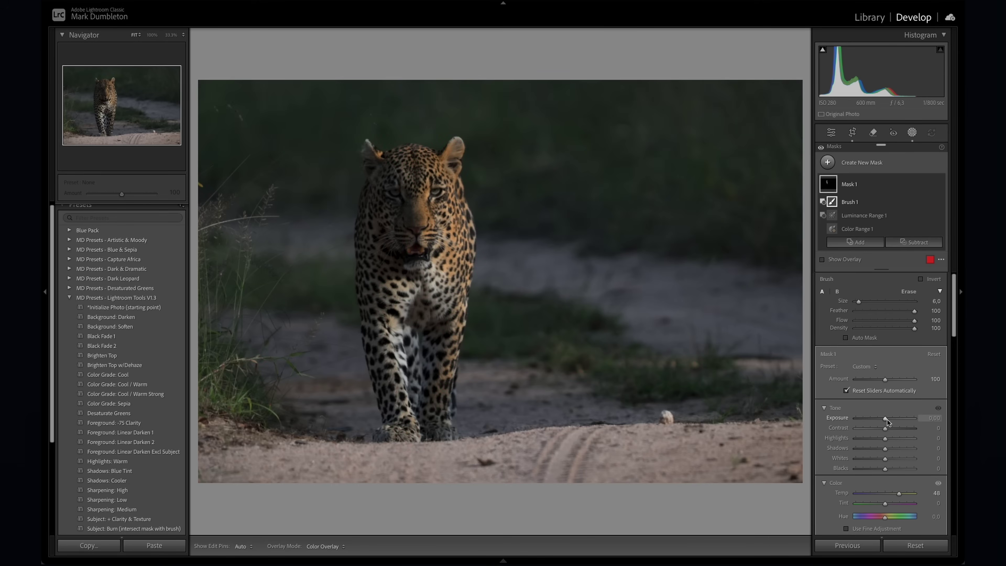
drag(887, 419, 890, 420)
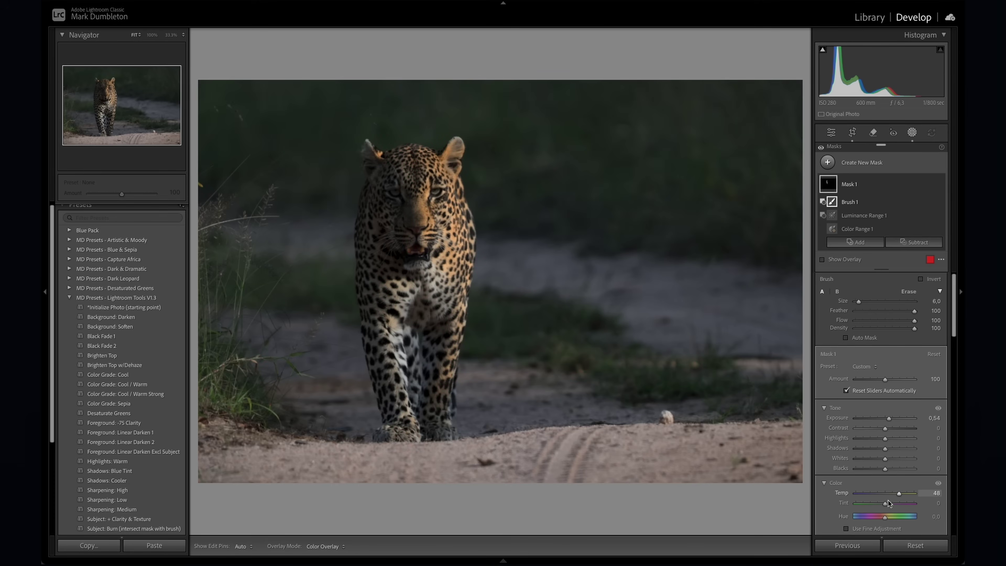
drag(885, 503, 887, 503)
scroll(888, 474, down, 3)
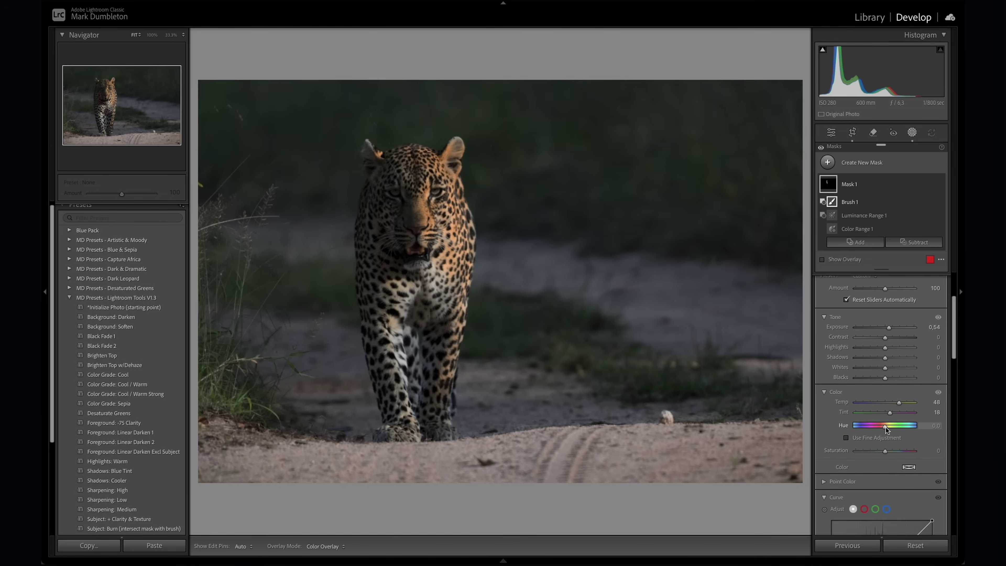
drag(885, 426, 890, 425)
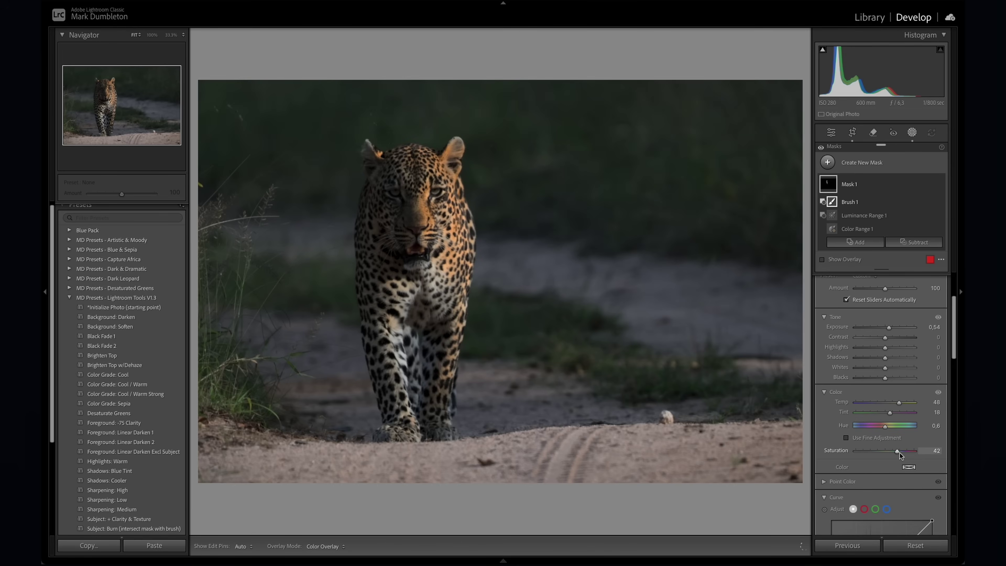
double_click(876, 451)
- Apply an orange color tint to the fur mask
click(908, 467)
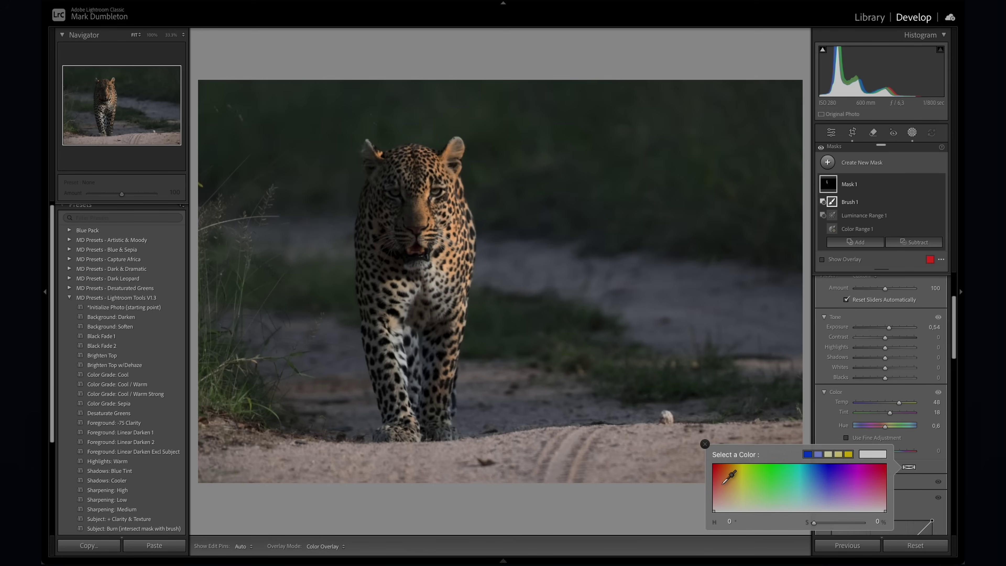
mouse_move(724, 480)
mouse_down()
mouse_move(722, 473)
mouse_move(725, 486)
mouse_up()
click(704, 444)
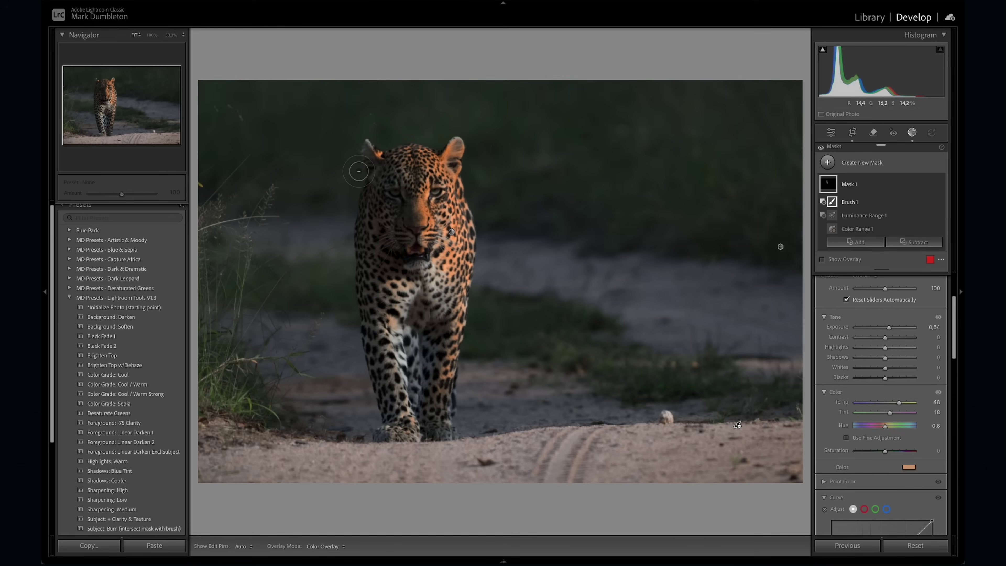
- Create a Luminance Range mask sampled from the leopard's shaded cheek, with the range set to 0/0 through 30/58
click(828, 162)
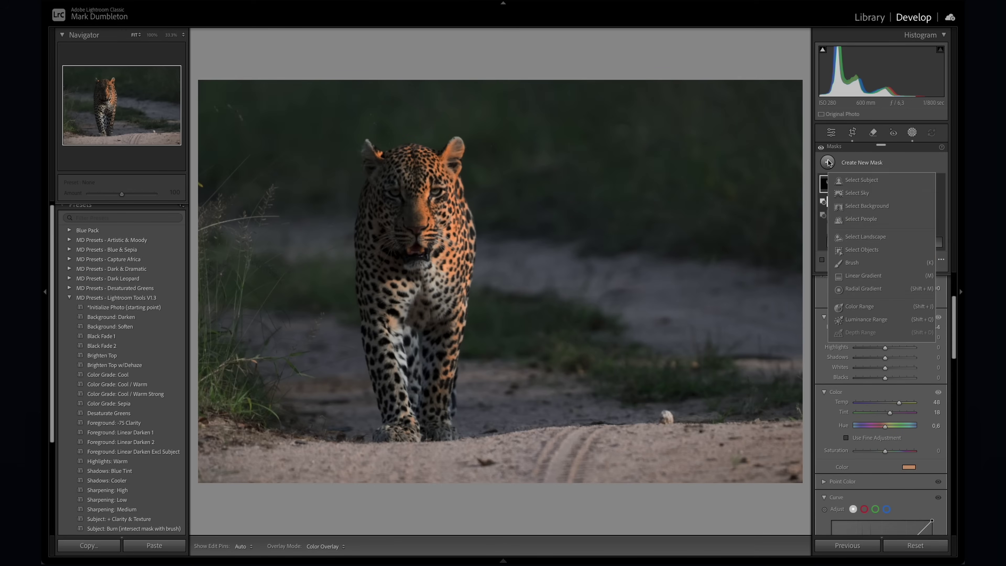
click(864, 318)
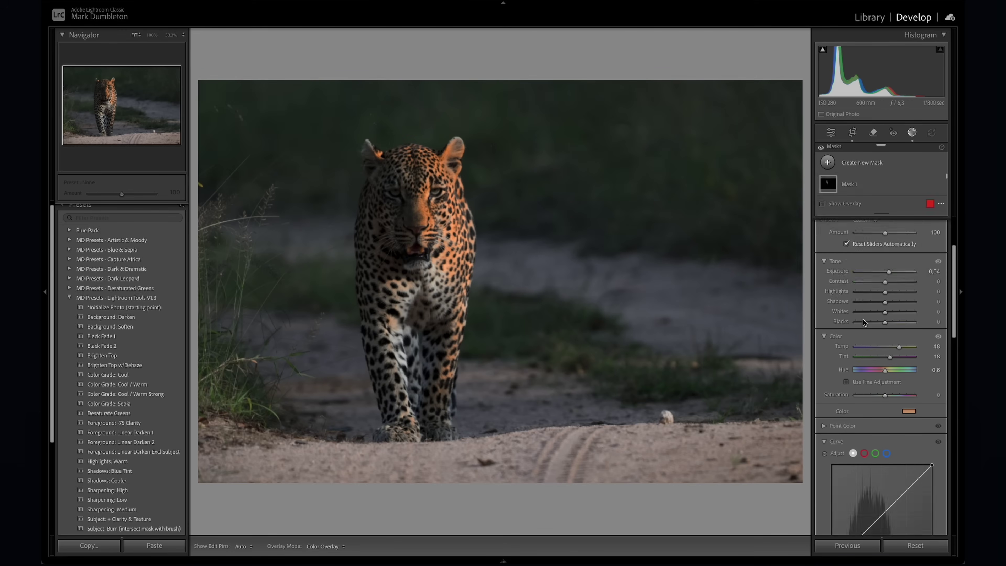
click(384, 215)
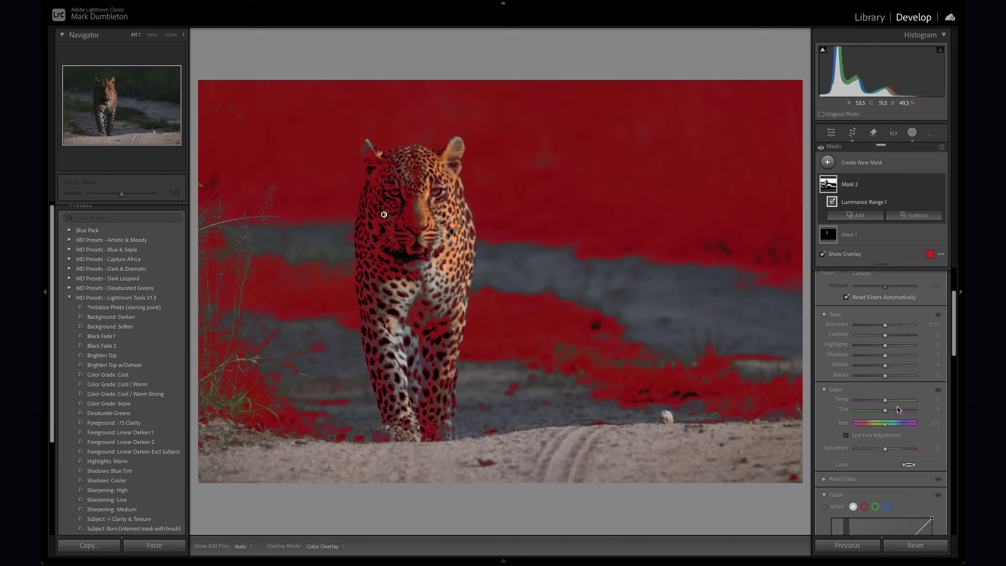
scroll(876, 285, up, 3)
drag(857, 287, 884, 293)
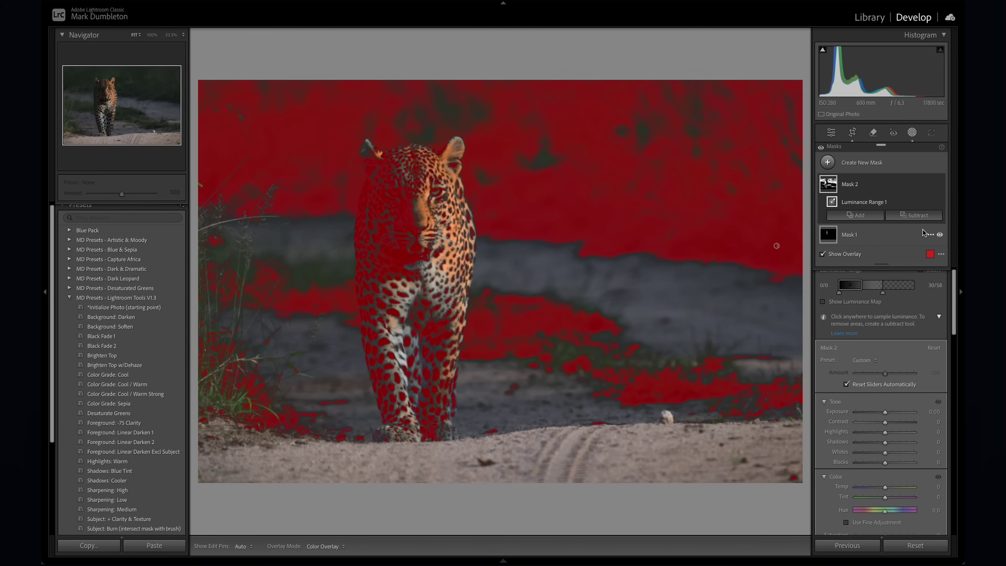
- Restrict the luminance mask to the leopard with a Select Subject intersection, and widen the luminance range's upper end to 40/78
alt+click(905, 218)
click(887, 235)
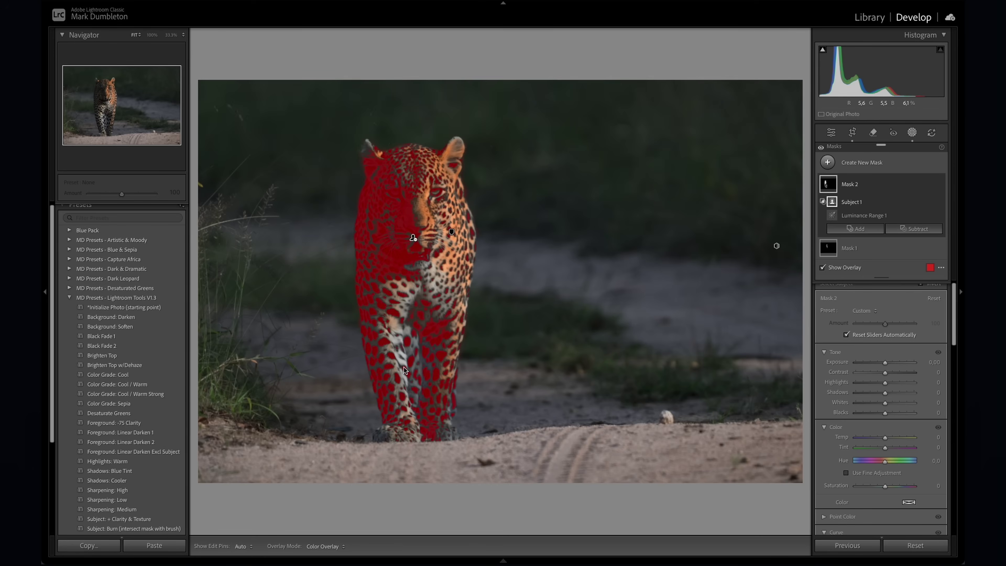
scroll(859, 317, up, 1)
click(866, 217)
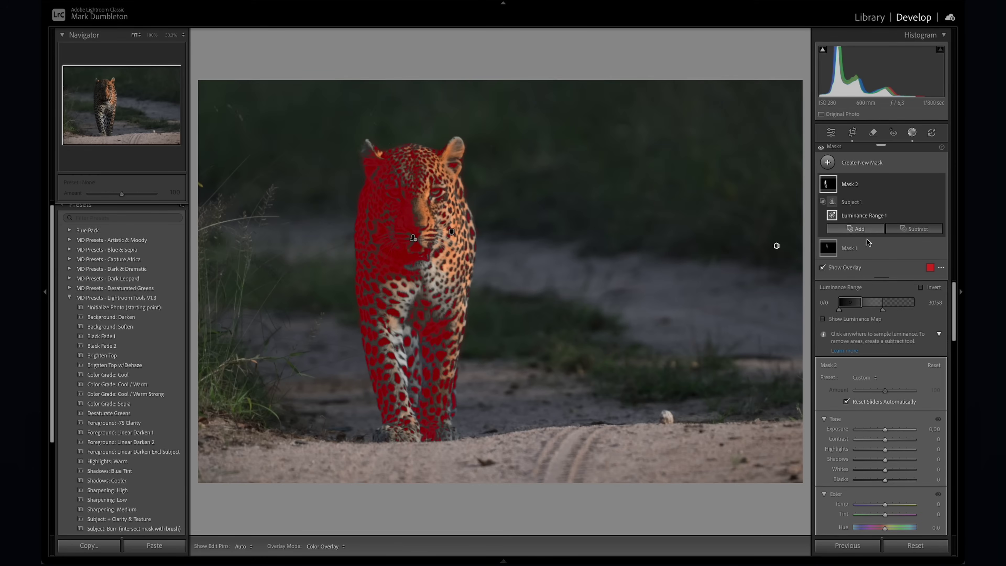
drag(897, 311, 873, 309)
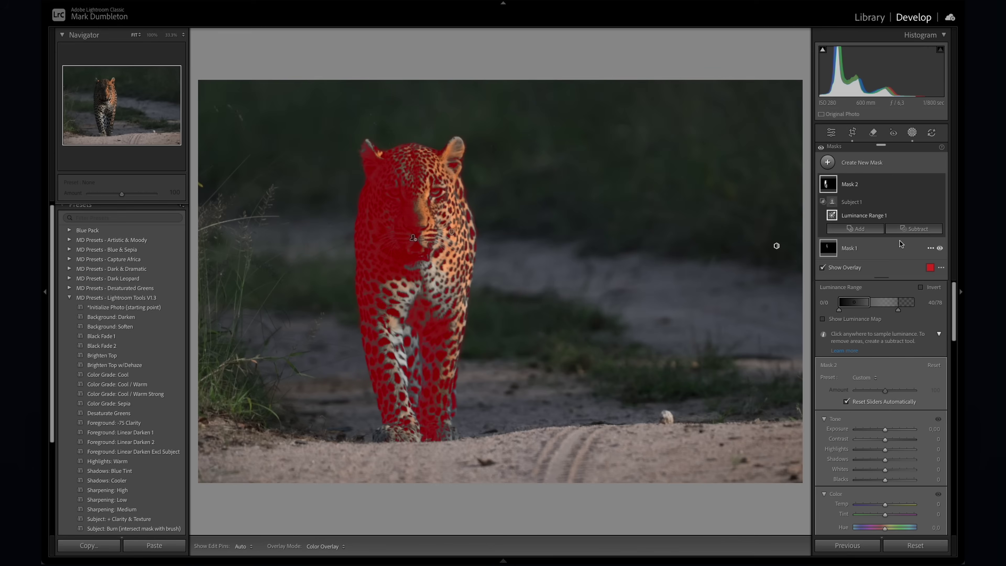
- Subtract a Radial Gradient from the mask, shaped as a narrow upright ellipse over the sunlit side of the leopard's face
click(904, 230)
click(880, 357)
drag(524, 230, 456, 383)
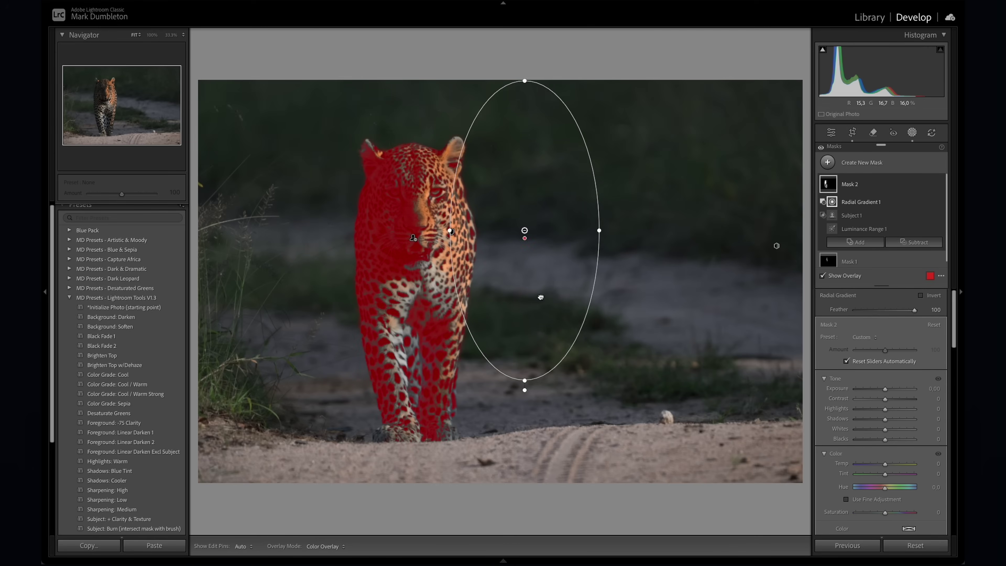
drag(537, 295, 487, 299)
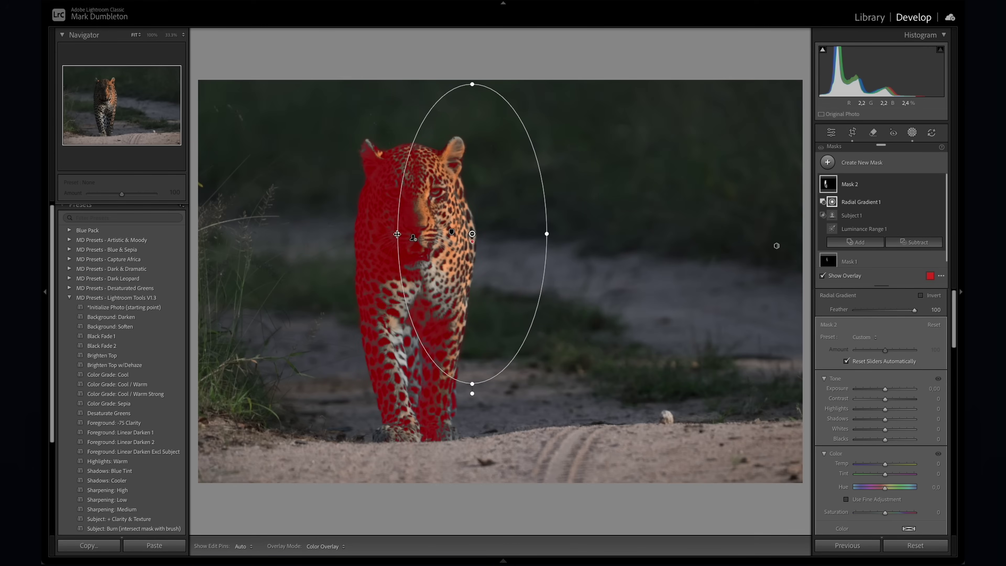
drag(398, 234, 418, 234)
mouse_move(477, 269)
mouse_down()
mouse_move(460, 257)
mouse_move(474, 255)
mouse_up()
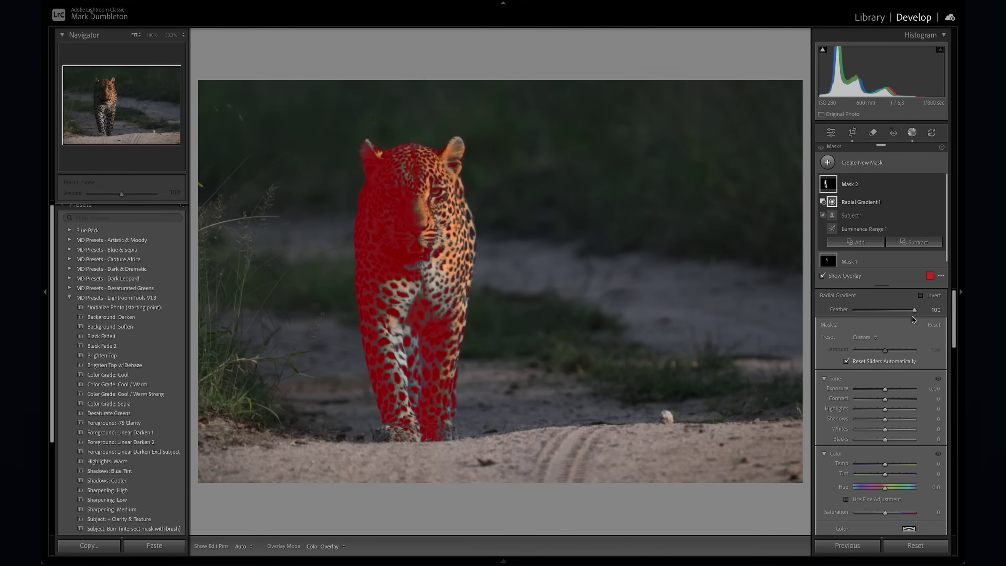
- Set the radial gradient's Feather to 35, stretch it taller than the leopard, and shift it down along the sunlit side
drag(891, 312, 889, 311)
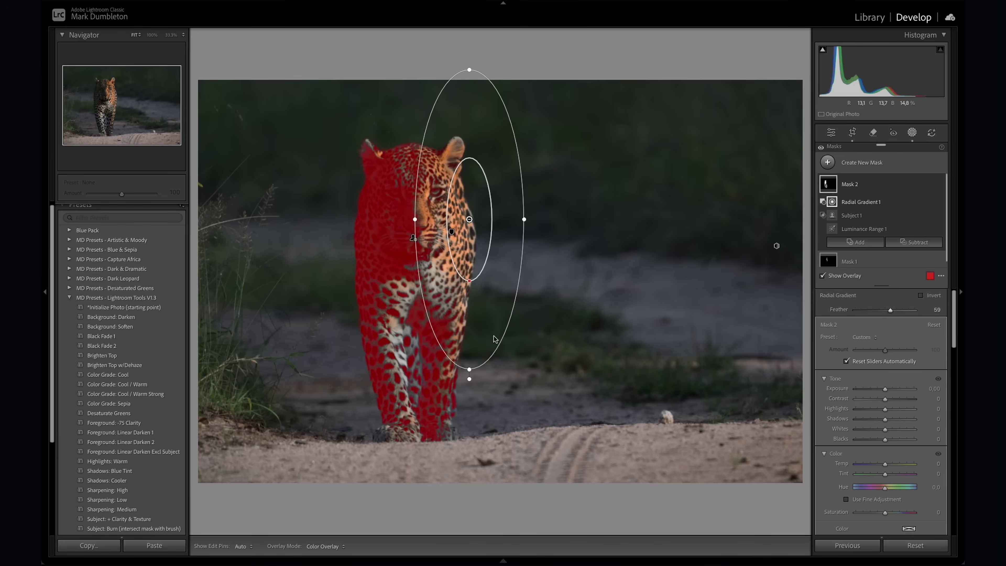
drag(472, 371, 471, 532)
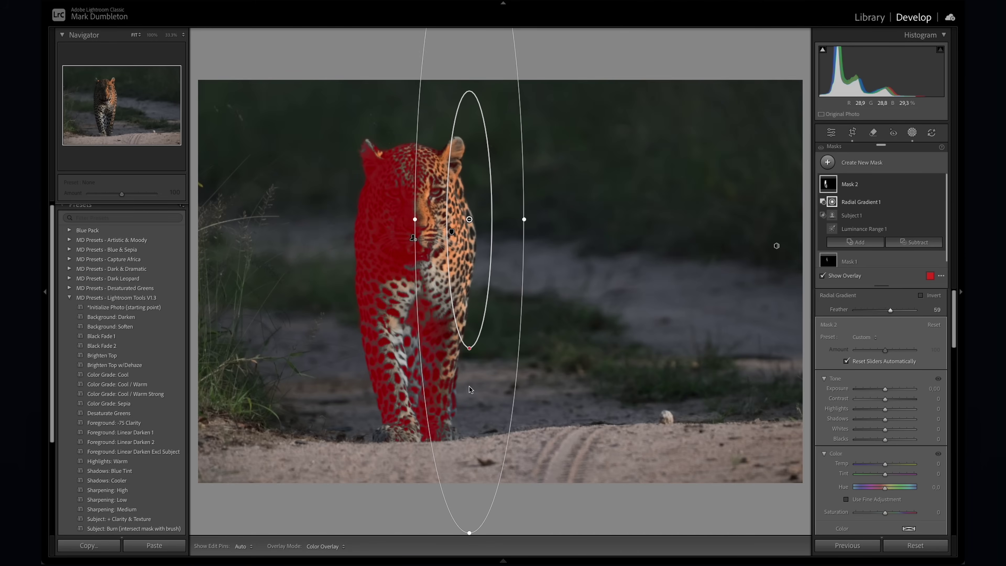
drag(474, 354, 473, 426)
drag(467, 298, 458, 352)
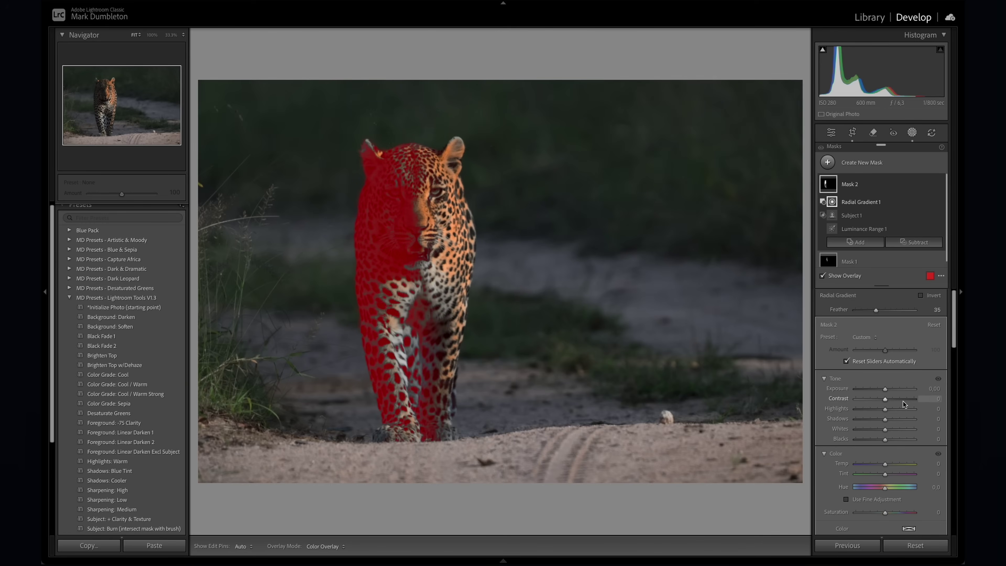
- Hide the mask overlay and set the shaded-side mask's Exposure to -0.52 and Temp to -50
key(o)
drag(884, 391, 881, 391)
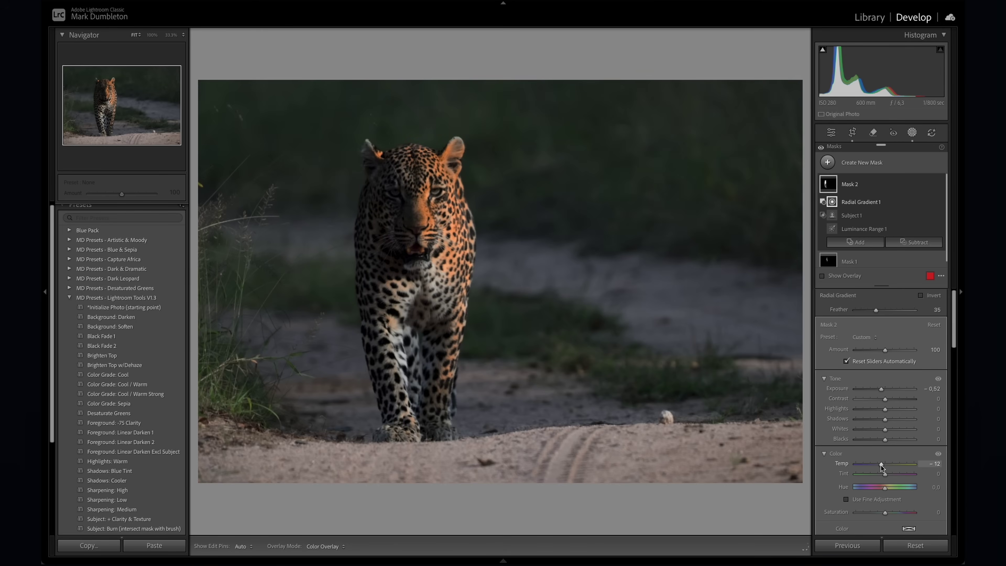
drag(884, 464, 878, 464)
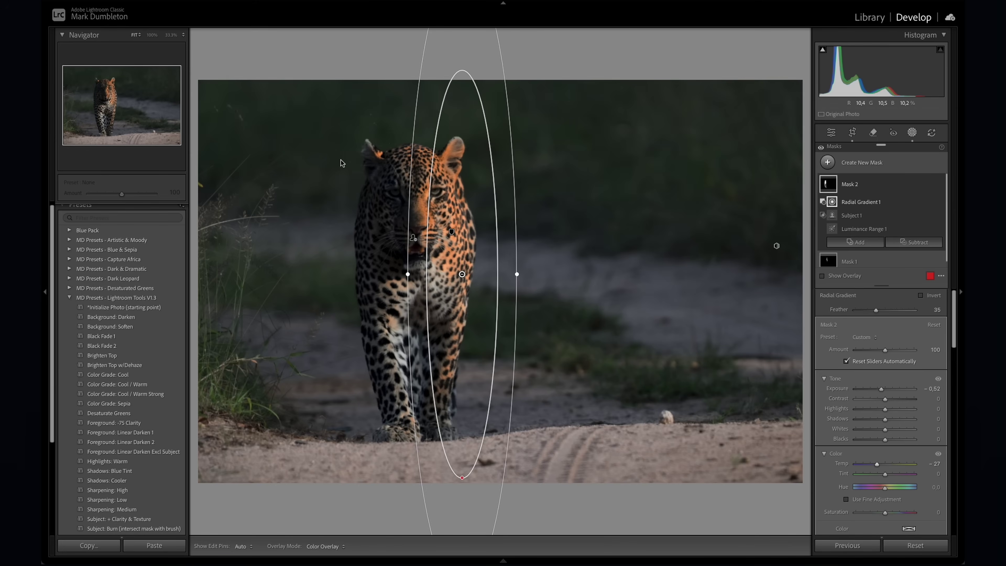
drag(874, 464, 869, 467)
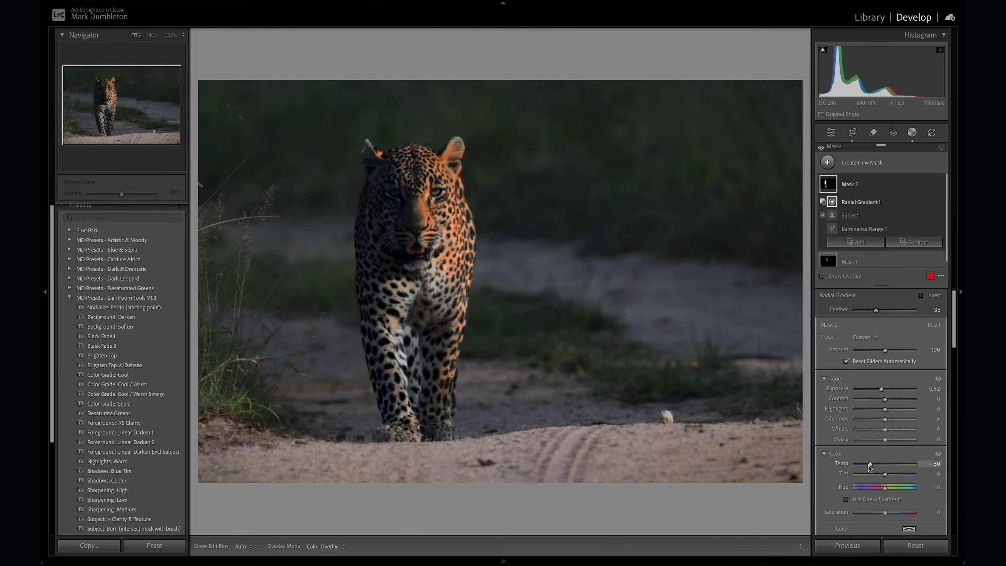